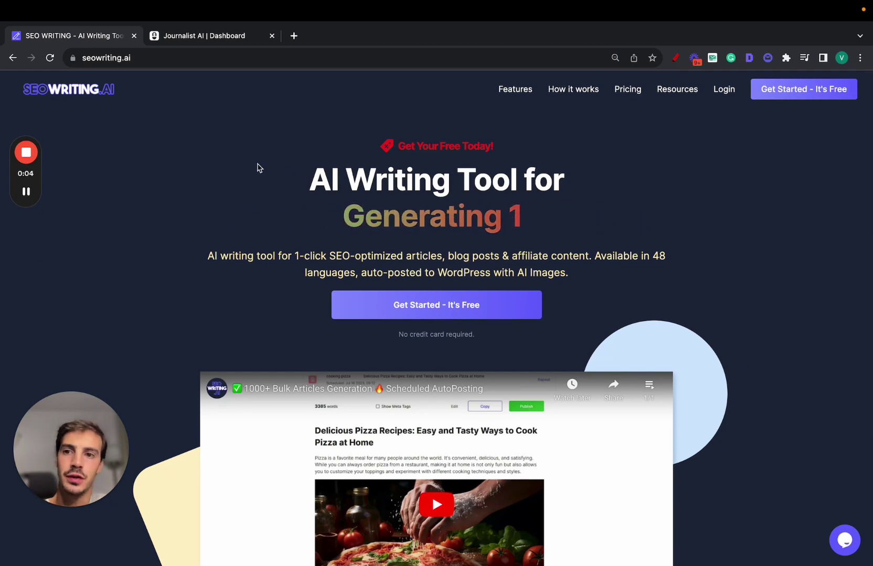
- Step through the batch preview from the 10 Tips to the 7 Tips and 8 Tips garden articles
left_click(206, 41)
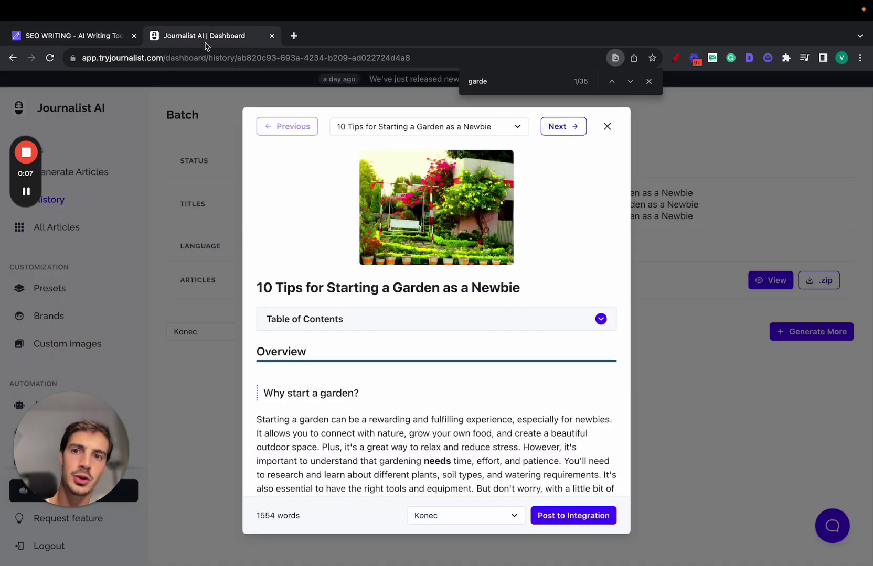
left_click(648, 81)
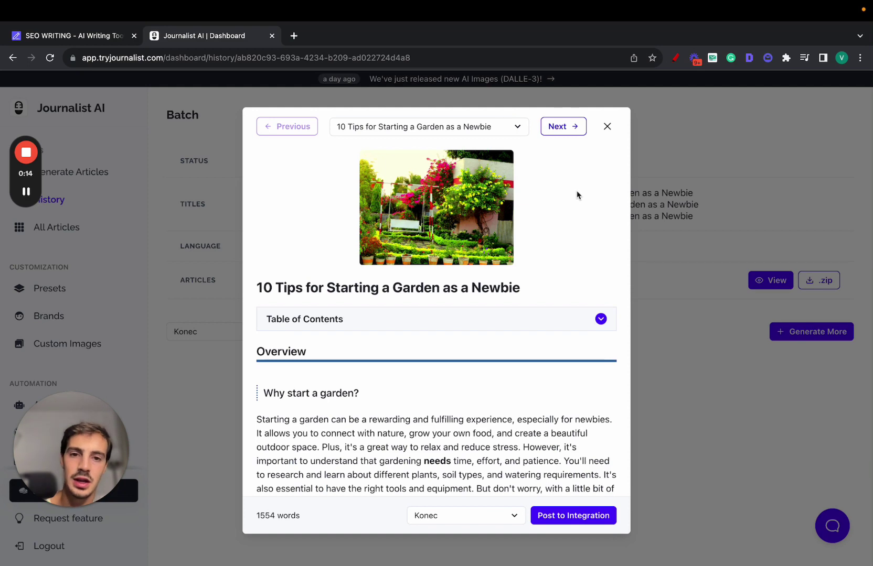
scroll(577, 195, "up", 1)
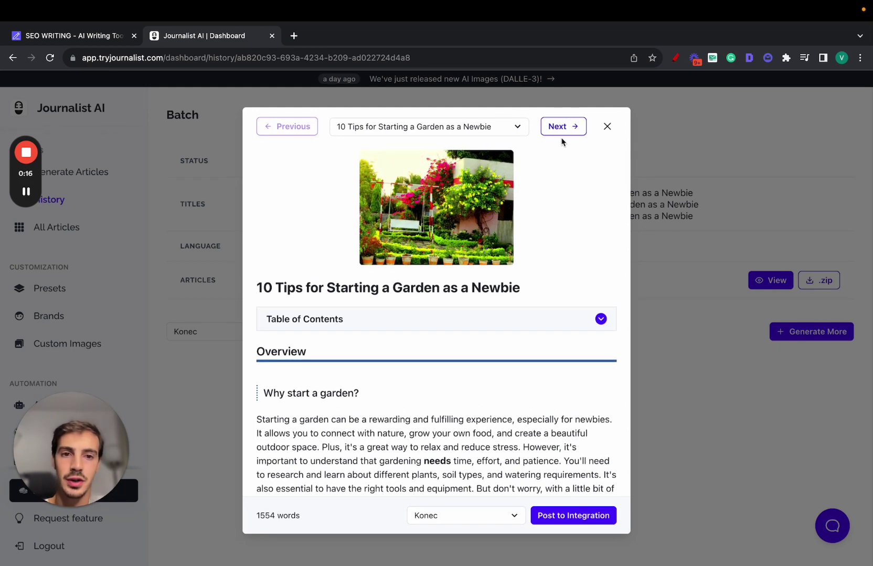
left_click(562, 139)
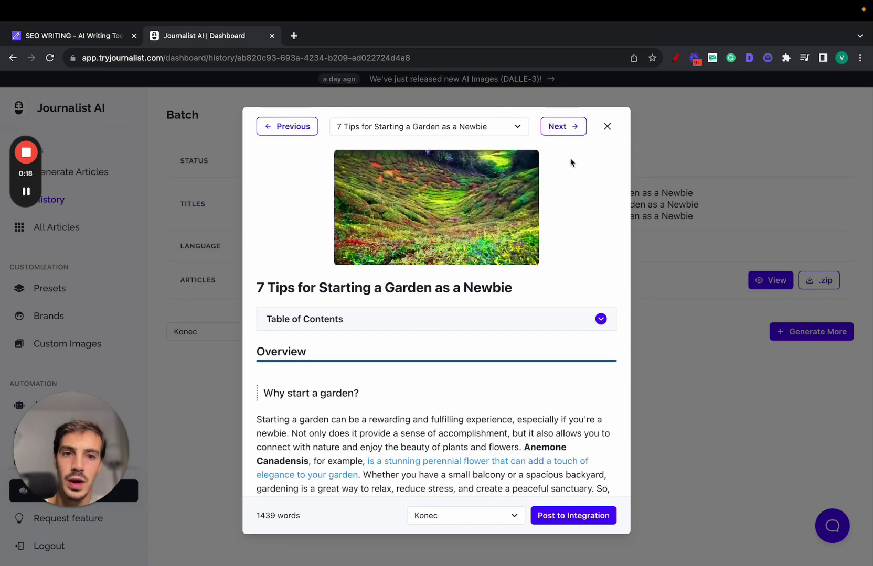
left_click(563, 129)
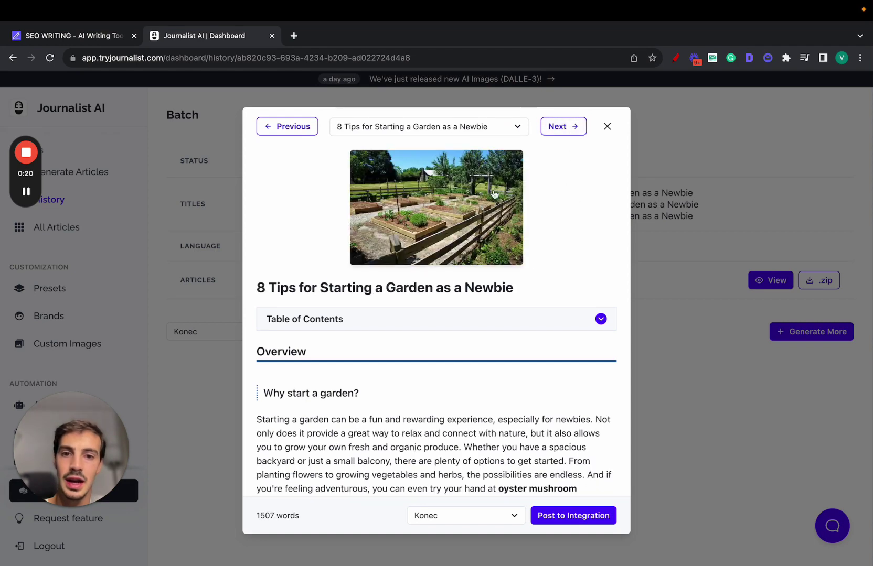
scroll(503, 201, "down", 2)
scroll(477, 208, "down", 2)
- Use the table of contents to jump to 'Why start a garden?' then collapse it
left_click(457, 208)
left_click(336, 243)
scroll(436, 227, "up", 1)
scroll(477, 225, "down", 2)
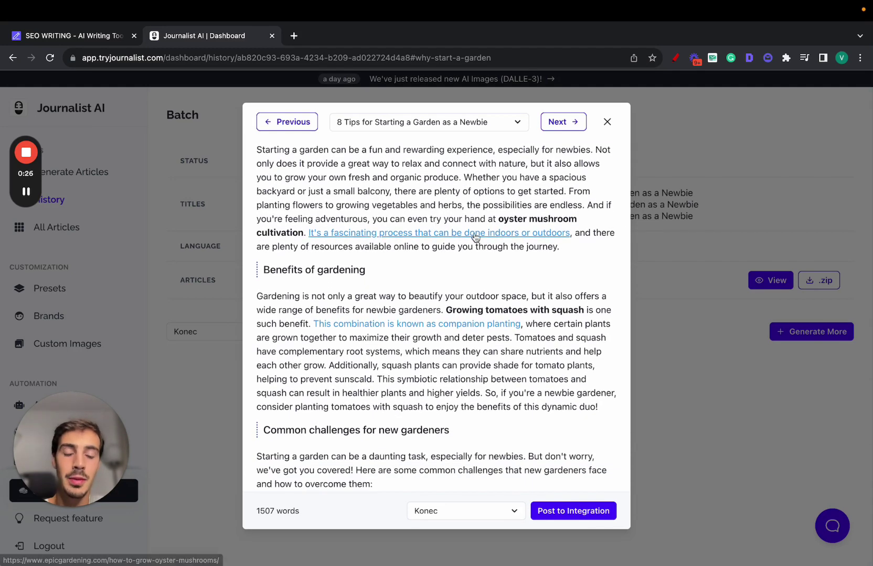
scroll(460, 327, "down", 1)
scroll(460, 328, "down", 2)
scroll(460, 327, "down", 3)
scroll(458, 301, "down", 2)
scroll(436, 273, "down", 2)
scroll(413, 256, "down", 3)
scroll(414, 204, "down", 3)
scroll(413, 229, "down", 3)
scroll(392, 195, "down", 3)
scroll(393, 196, "down", 3)
scroll(392, 195, "down", 3)
scroll(392, 195, "down", 3)
scroll(393, 191, "down", 5)
scroll(477, 193, "up", 1)
scroll(544, 193, "up", 1)
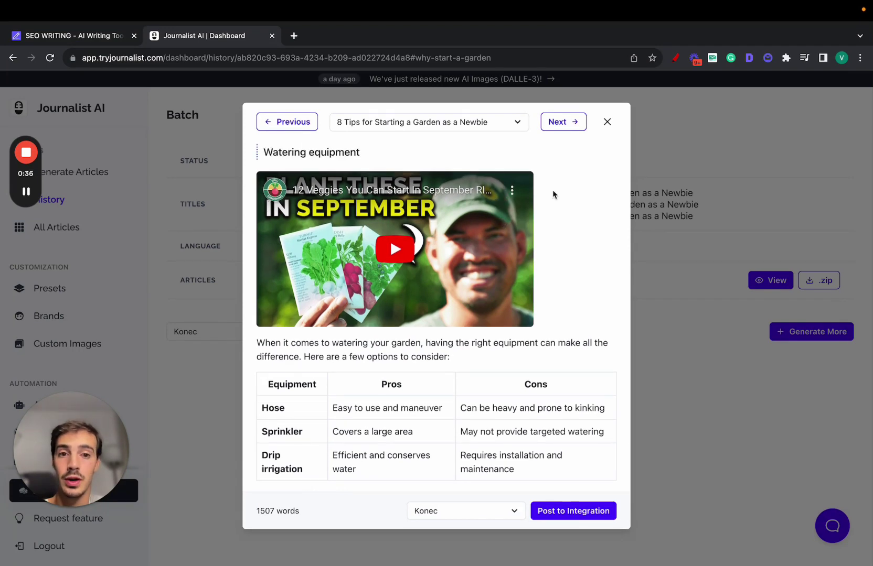
scroll(552, 193, "up", 1)
scroll(552, 192, "up", 1)
scroll(552, 254, "down", 5)
scroll(553, 256, "down", 1)
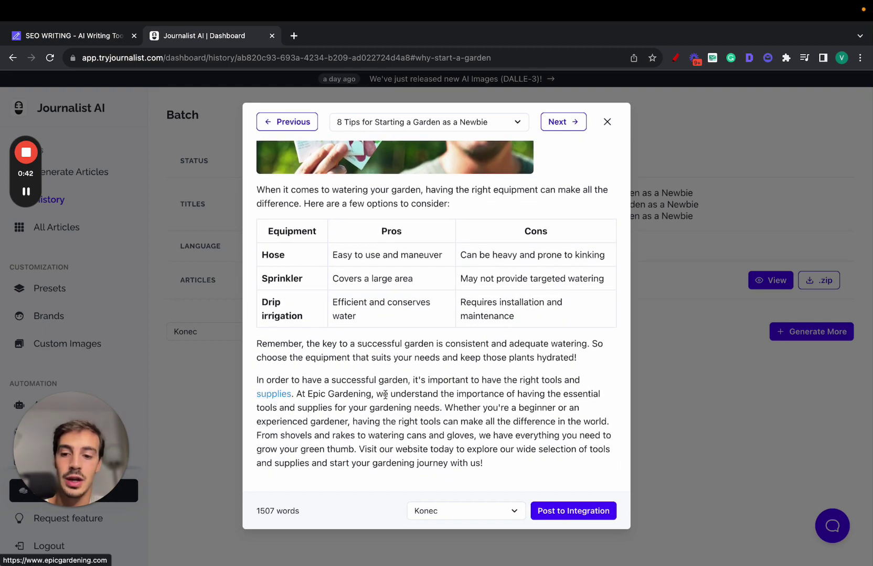
scroll(418, 390, "up", 2)
scroll(437, 389, "up", 10)
scroll(459, 387, "up", 10)
scroll(459, 387, "up", 10)
left_click(507, 319)
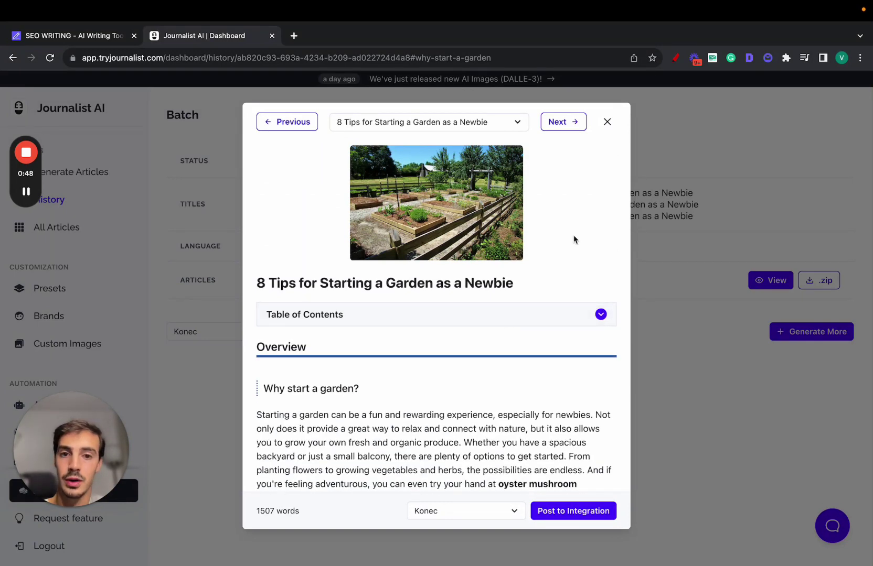
scroll(573, 240, "down", 1)
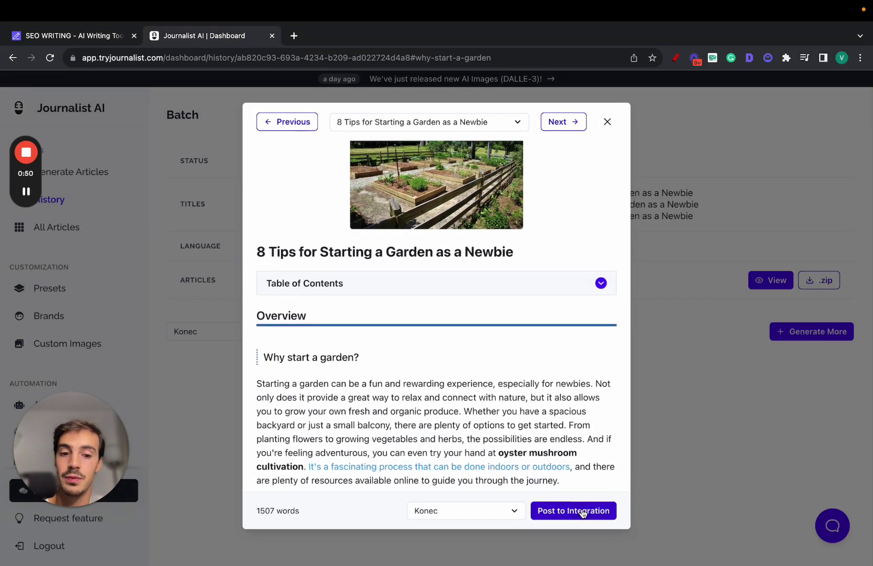
- In Integrations, start a new integration and try Shopify, Ghost, Wix, Webflow, Blogger, Zapier and External API types
left_click(721, 371)
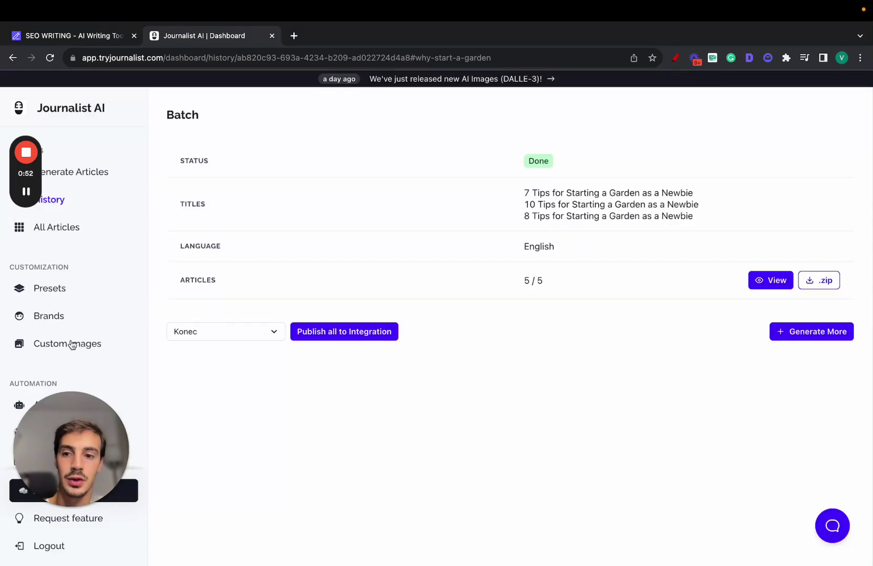
left_click(68, 432)
left_click(456, 394)
left_click(285, 204)
left_click(355, 207)
left_click(423, 207)
left_click(477, 208)
left_click(555, 210)
left_click(622, 213)
left_click(713, 213)
- Preview the latest one-article curation batch in History, then bring up the Autoblogs list
left_click(98, 204)
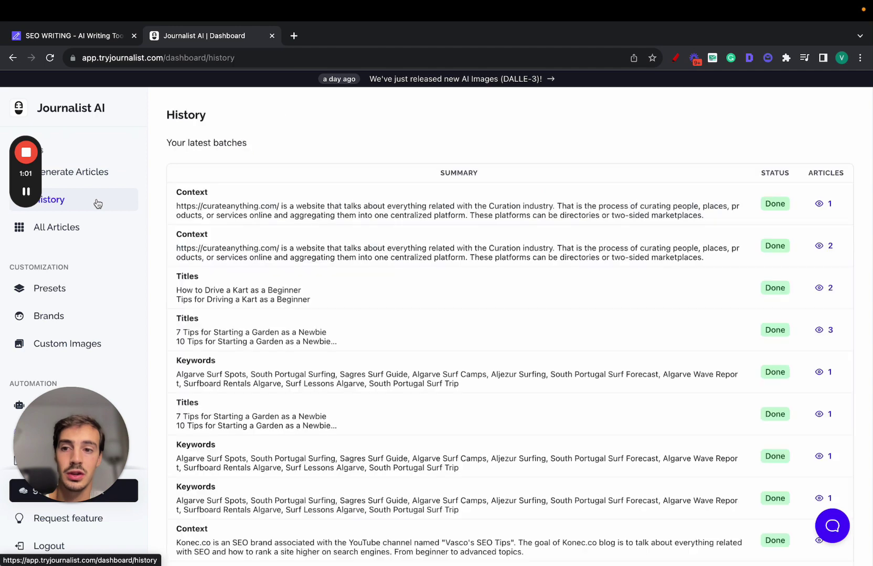
left_click(827, 213)
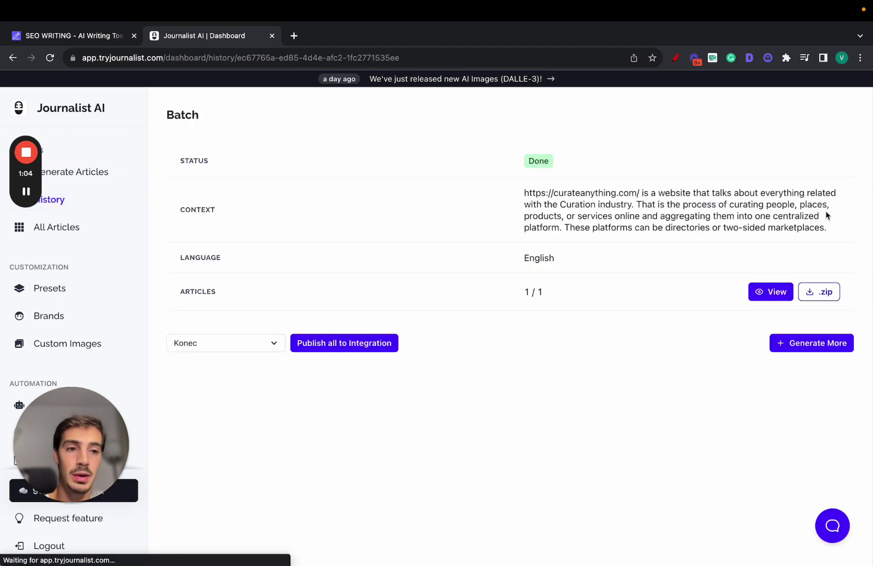
left_click(771, 291)
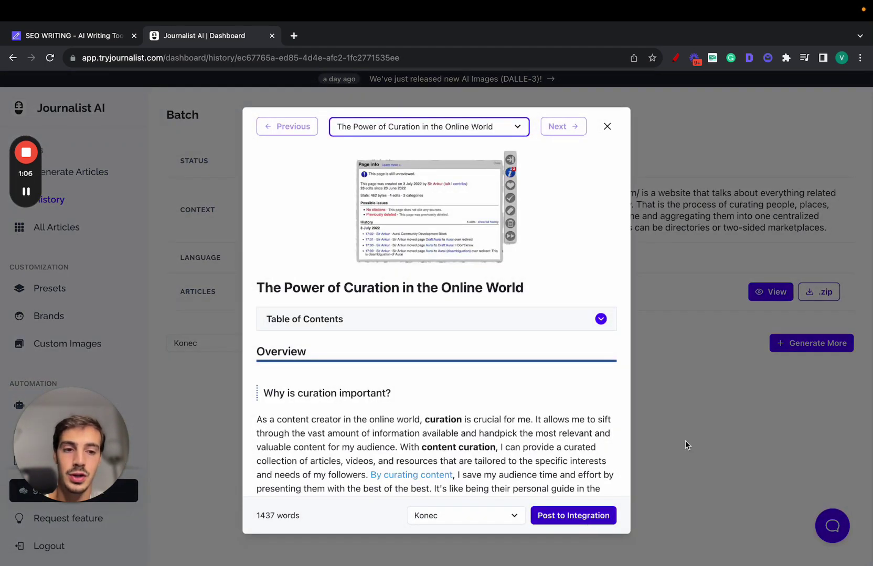
left_click(607, 127)
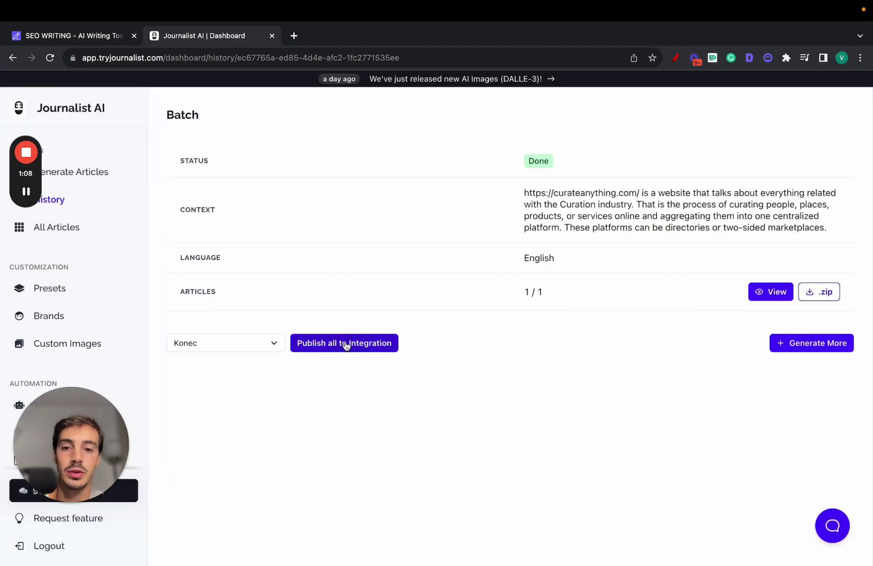
left_click_drag(517, 295, 545, 292)
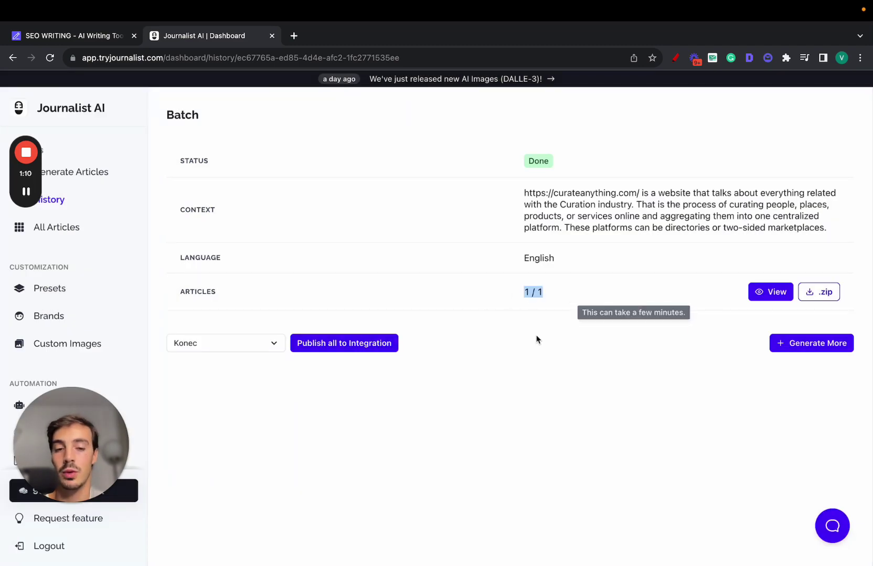
left_click(511, 335)
triple_click(530, 290)
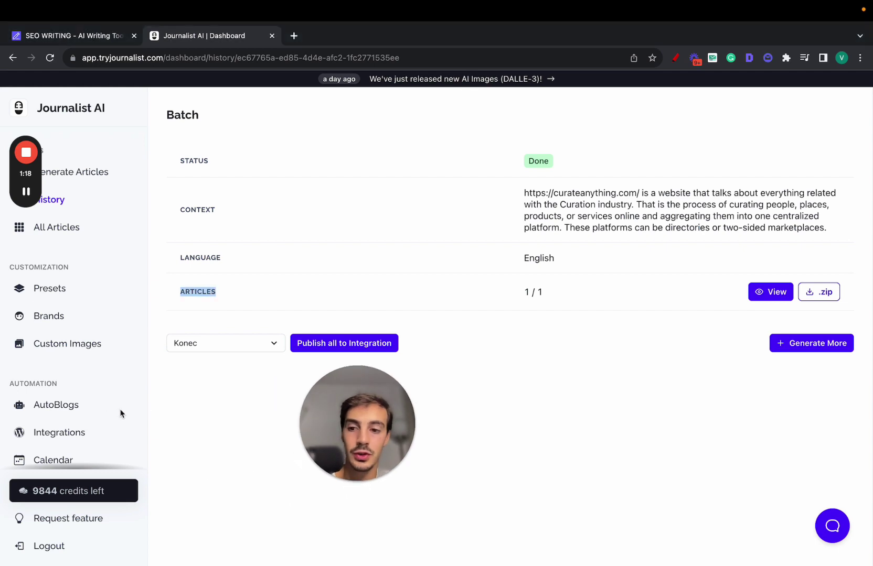
left_click(101, 406)
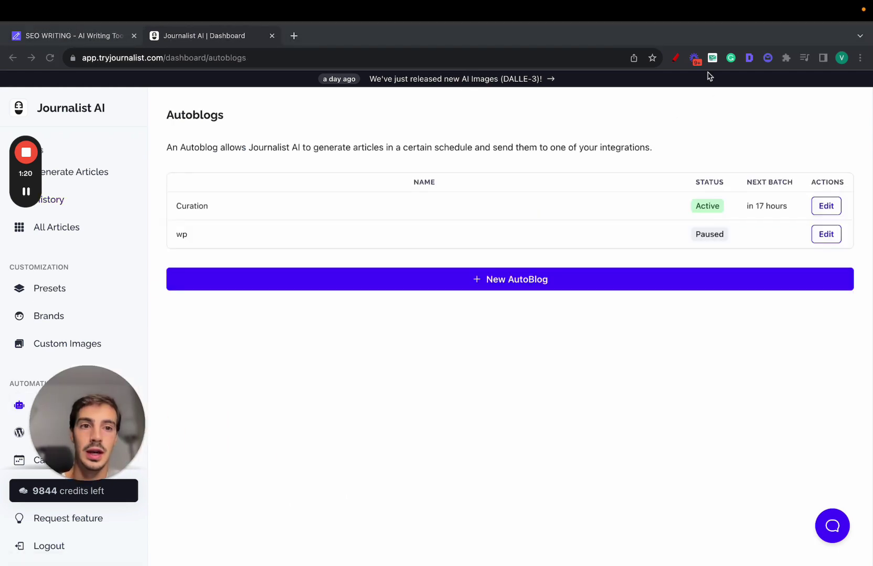
left_click(694, 59)
left_click_drag(37, 115, 155, 116)
mouse_move(100, 117)
left_mouse_down()
mouse_move(156, 244)
mouse_move(397, 319)
left_mouse_up()
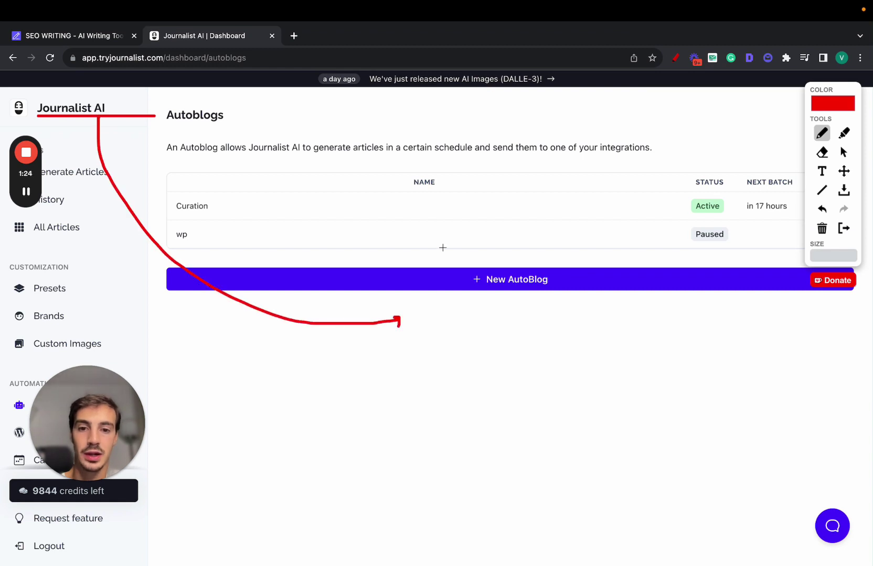
mouse_move(444, 238)
left_mouse_down()
mouse_move(444, 380)
mouse_move(568, 282)
mouse_move(540, 202)
mouse_move(464, 196)
mouse_move(443, 239)
mouse_move(453, 228)
mouse_move(470, 230)
left_mouse_up()
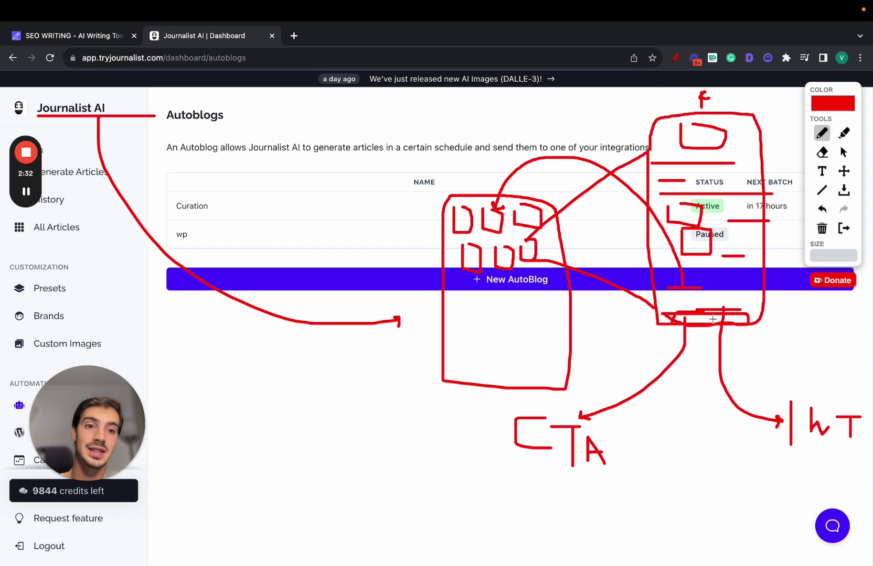
left_click_drag(782, 280, 699, 319)
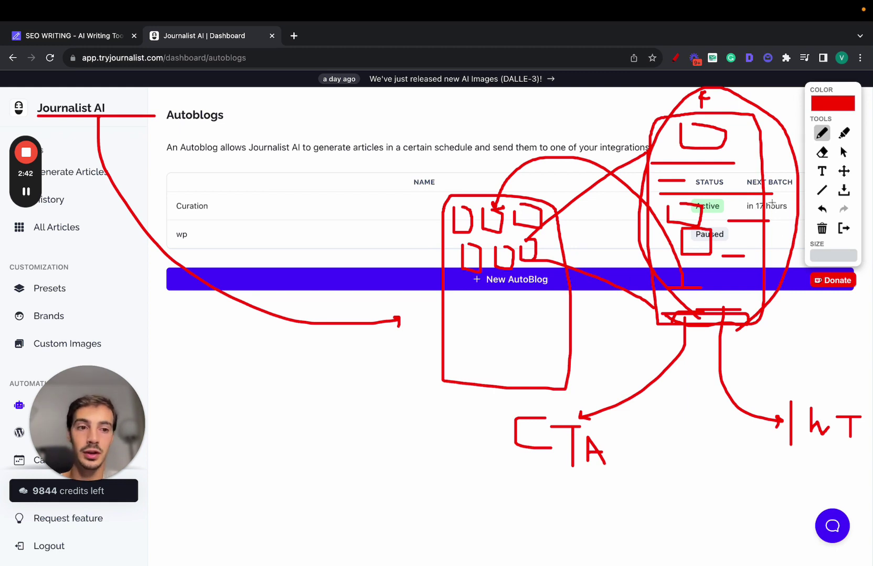
left_click(843, 229)
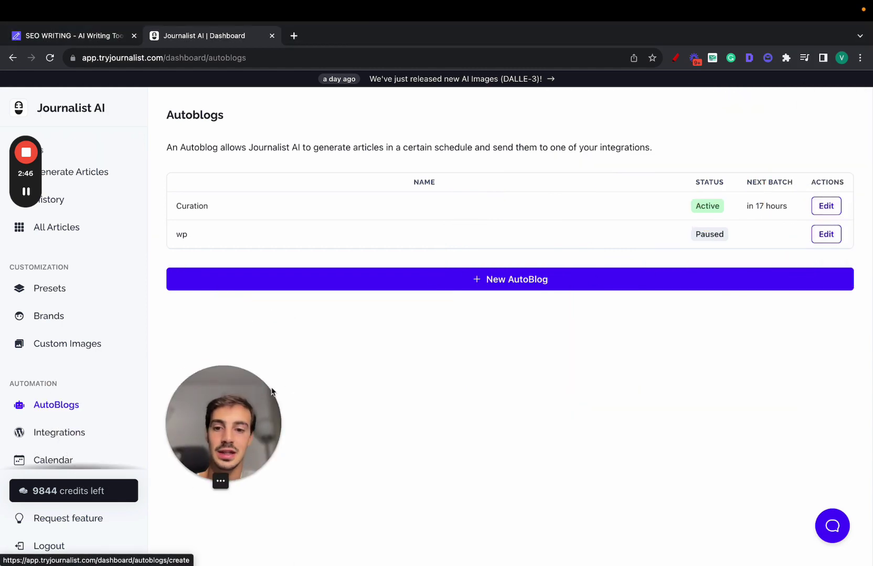
- Edit the Curation autoblog, try quantity 300, keep Every day, and settle on quantity 20
left_click_drag(261, 392, 132, 401)
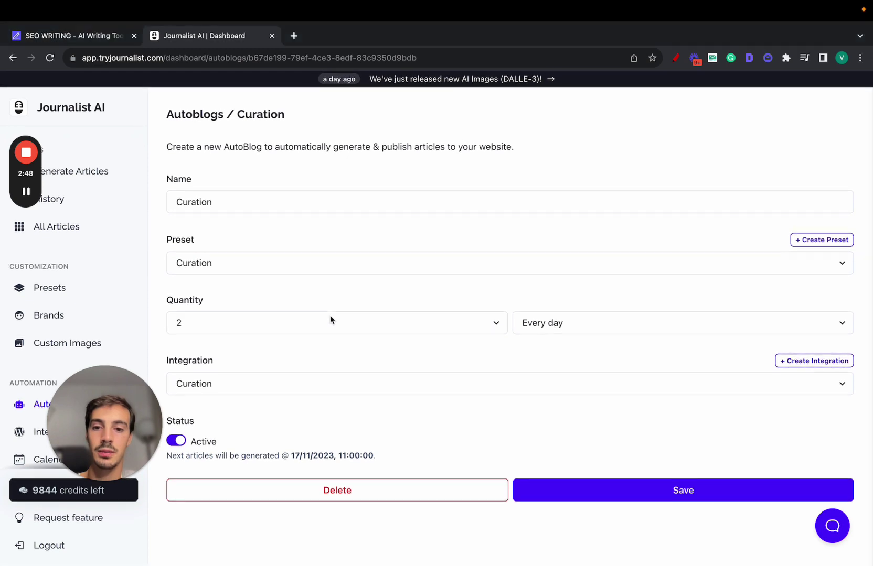
left_click(329, 319)
left_click(321, 456)
left_click(573, 322)
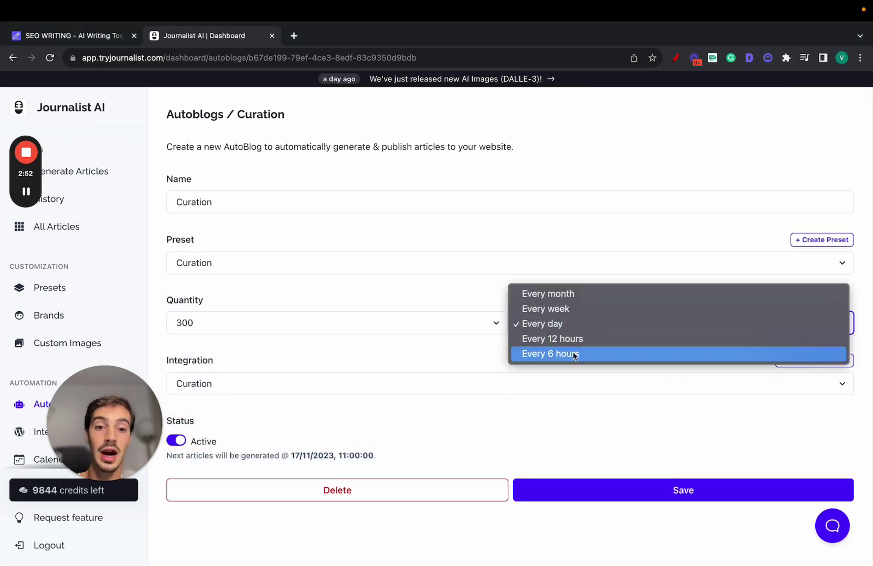
left_click(440, 362)
left_click(425, 328)
left_click(345, 231)
- Annotate the autoblog form and its Every day schedule in red, clear it, then go to the Indexers page
left_click(675, 57)
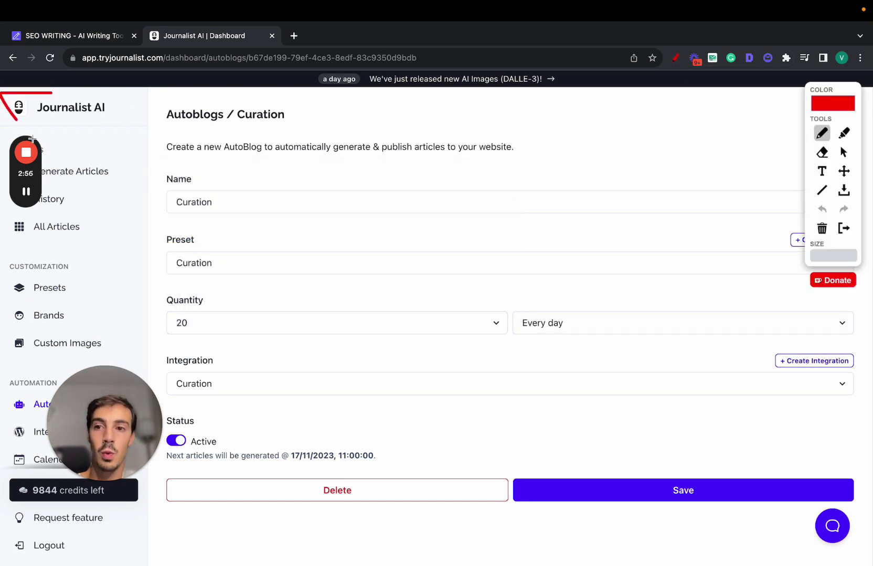
left_click_drag(136, 89, 52, 93)
left_click_drag(132, 144, 385, 238)
left_click_drag(404, 154, 414, 156)
mouse_move(524, 305)
left_mouse_down()
mouse_move(572, 306)
mouse_move(690, 209)
left_mouse_up()
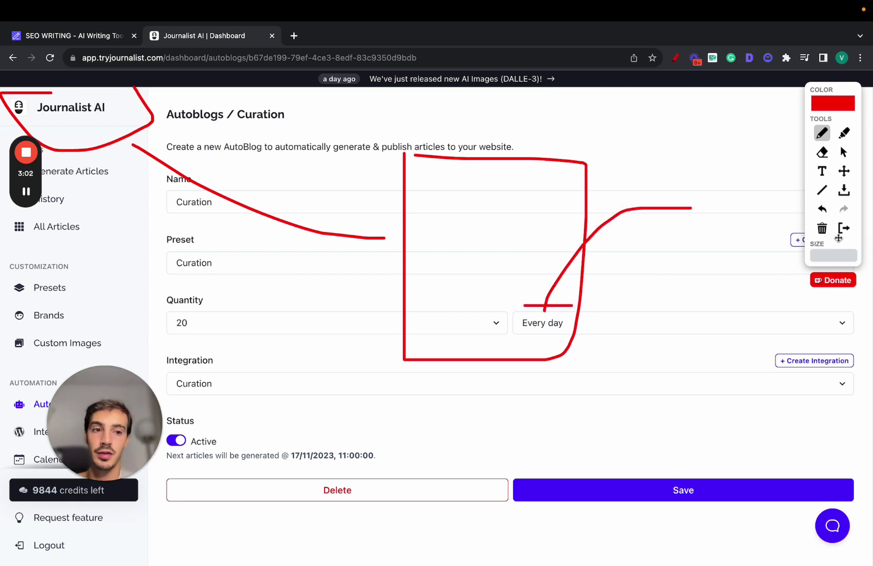
left_click(844, 229)
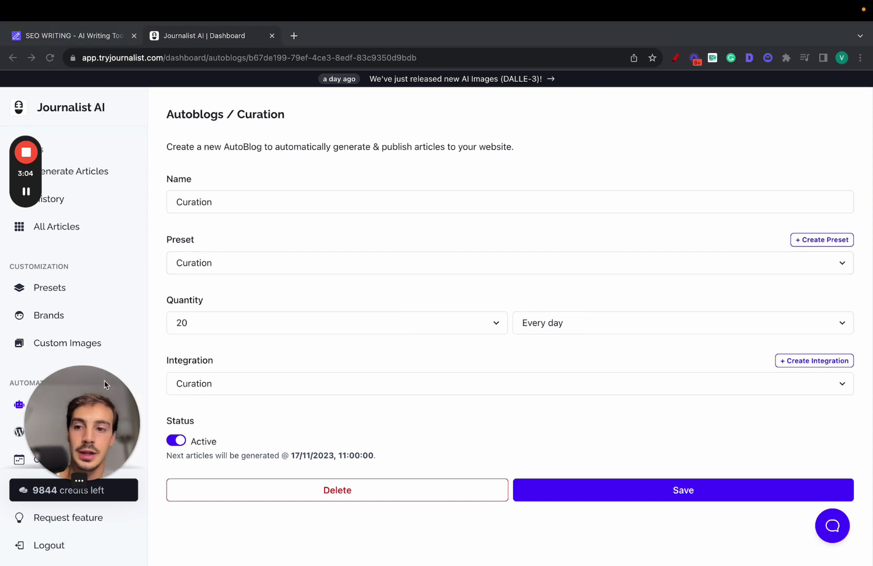
scroll(93, 346, "down", 3)
scroll(82, 341, "down", 1)
left_click(61, 354)
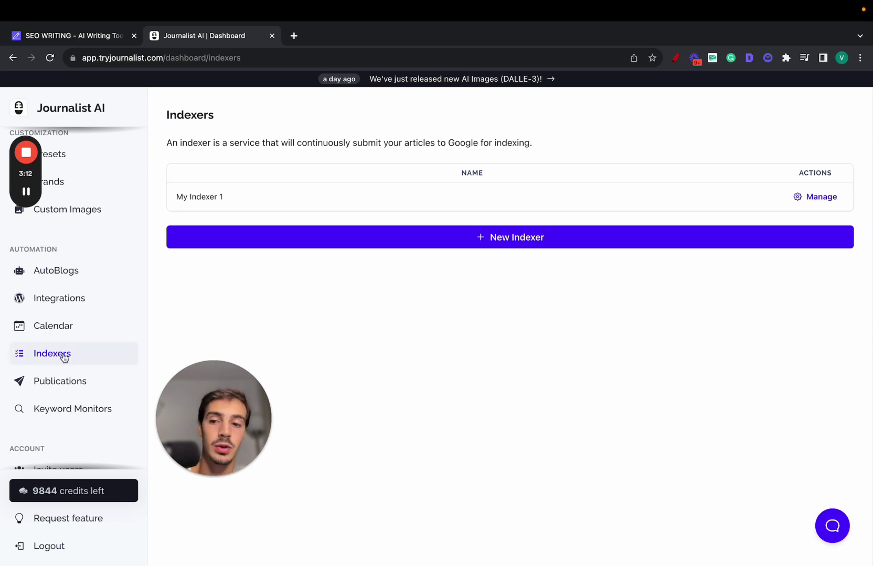
scroll(100, 398, "down", 1)
- Open the Vettted keyword monitor and highlight its top suggested keywords
left_click(98, 374)
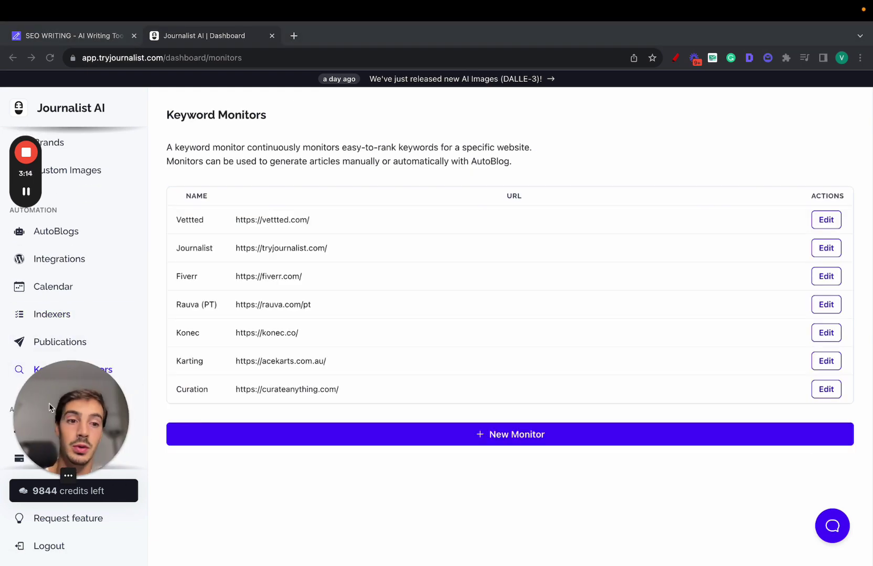
left_click(825, 219)
scroll(598, 269, "down", 1)
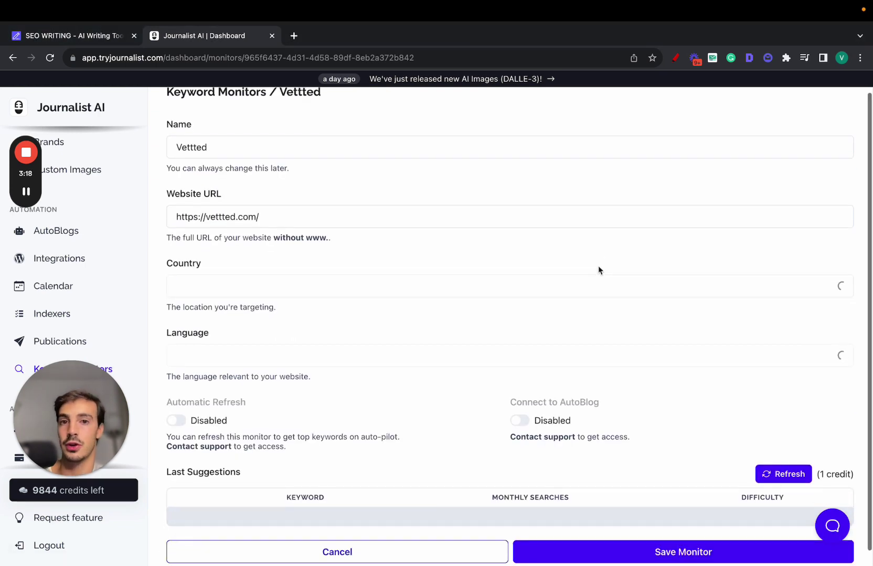
scroll(597, 270, "down", 3)
scroll(598, 270, "down", 2)
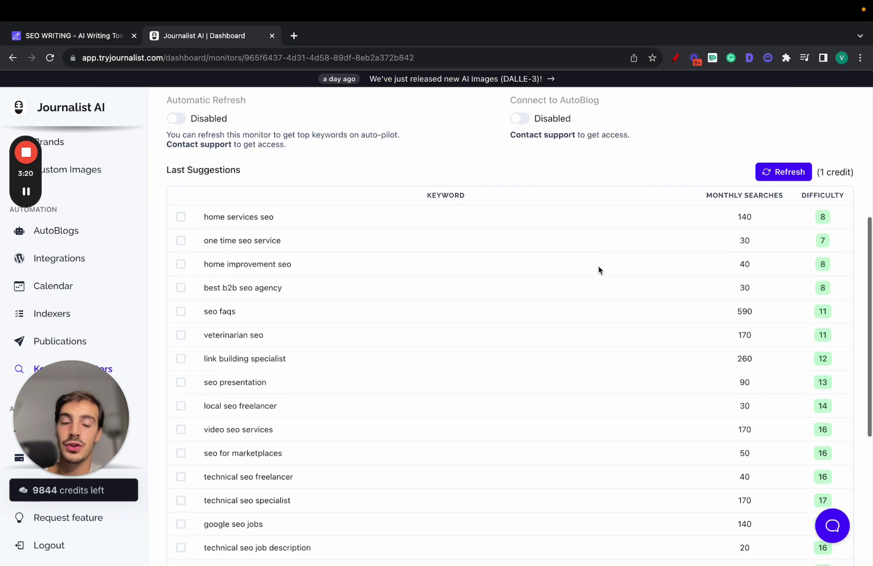
scroll(598, 270, "down", 1)
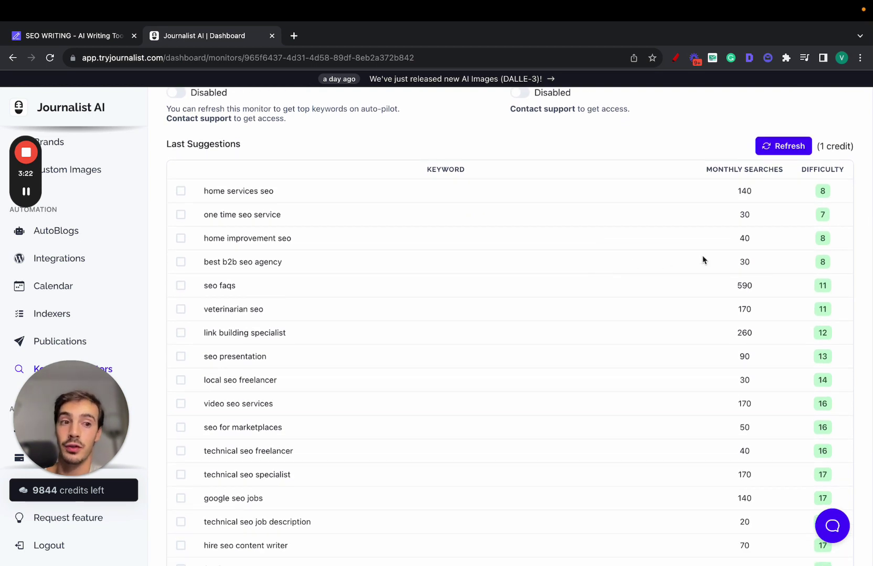
scroll(703, 261, "down", 2)
left_click_drag(726, 140, 758, 182)
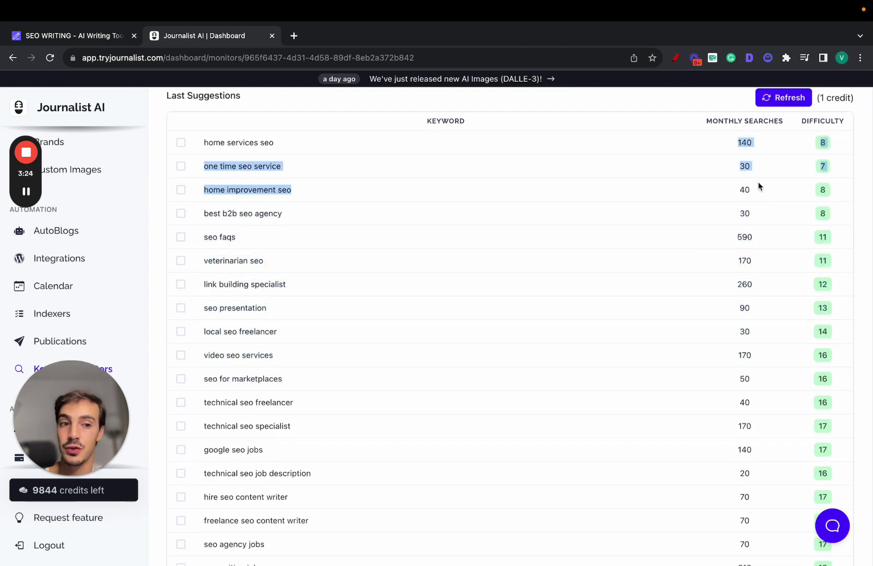
left_click(847, 136)
left_click_drag(812, 131, 834, 283)
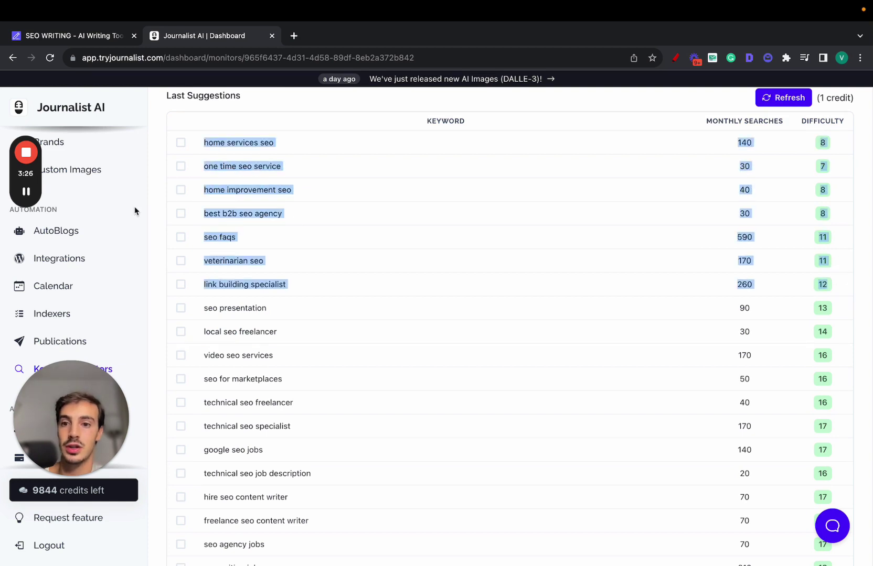
left_click(176, 192)
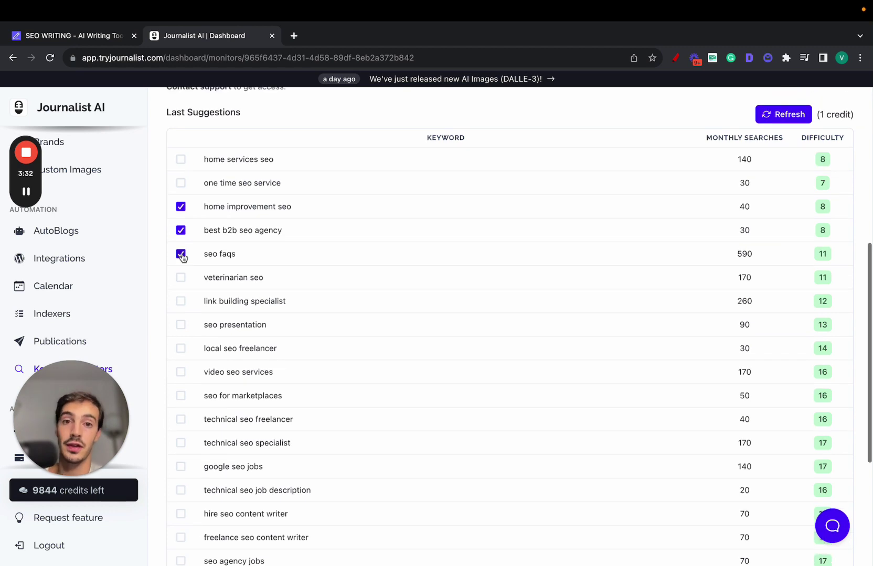
scroll(182, 258, "up", 1)
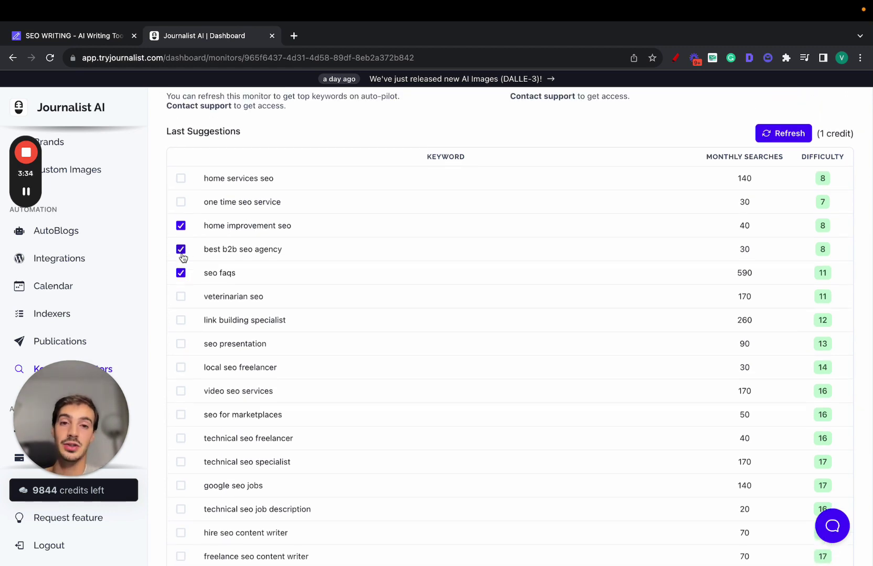
scroll(356, 238, "up", 2)
scroll(357, 238, "up", 3)
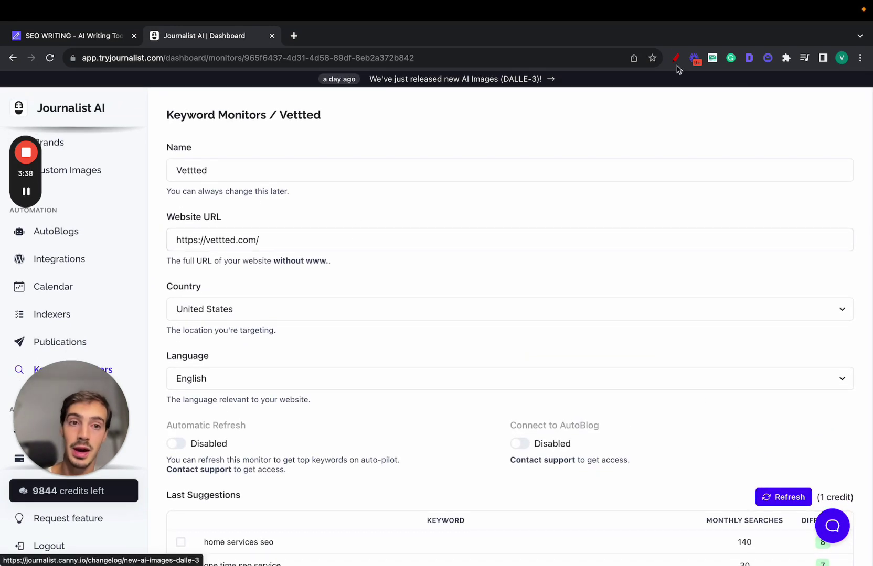
- Mark up the Vettted monitor form and the brands area with red annotations, then clear them
left_click(675, 58)
mouse_move(46, 118)
left_mouse_down()
mouse_move(123, 117)
mouse_move(450, 230)
left_mouse_up()
mouse_move(473, 198)
left_mouse_down()
mouse_move(612, 238)
mouse_move(473, 201)
left_mouse_up()
mouse_move(171, 159)
left_mouse_down()
mouse_move(170, 184)
mouse_move(230, 179)
mouse_move(223, 176)
mouse_move(254, 167)
mouse_move(257, 179)
mouse_move(316, 172)
mouse_move(308, 191)
mouse_move(322, 191)
left_mouse_up()
left_click(843, 228)
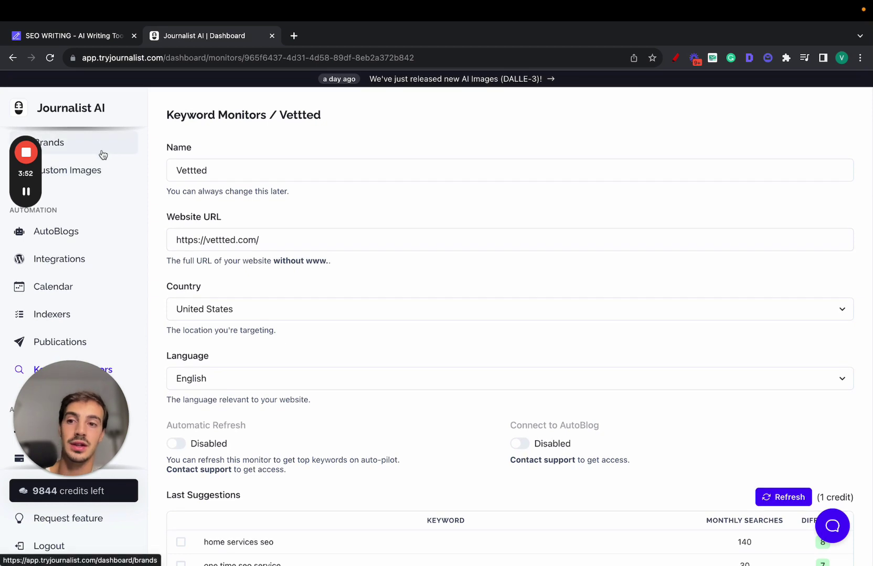
scroll(103, 154, "up", 3)
left_click_drag(83, 379, 753, 379)
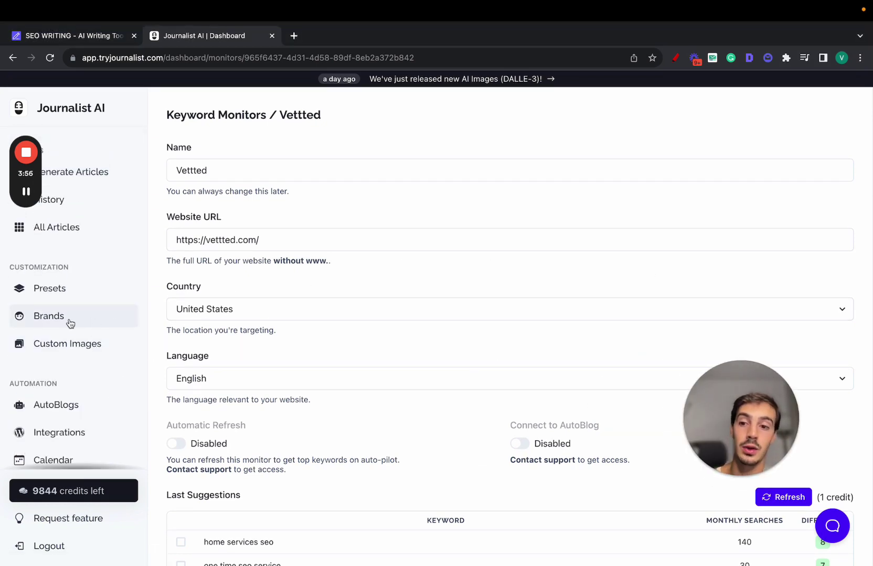
left_click(675, 57)
mouse_move(12, 329)
left_mouse_down()
mouse_move(52, 329)
mouse_move(18, 317)
left_mouse_up()
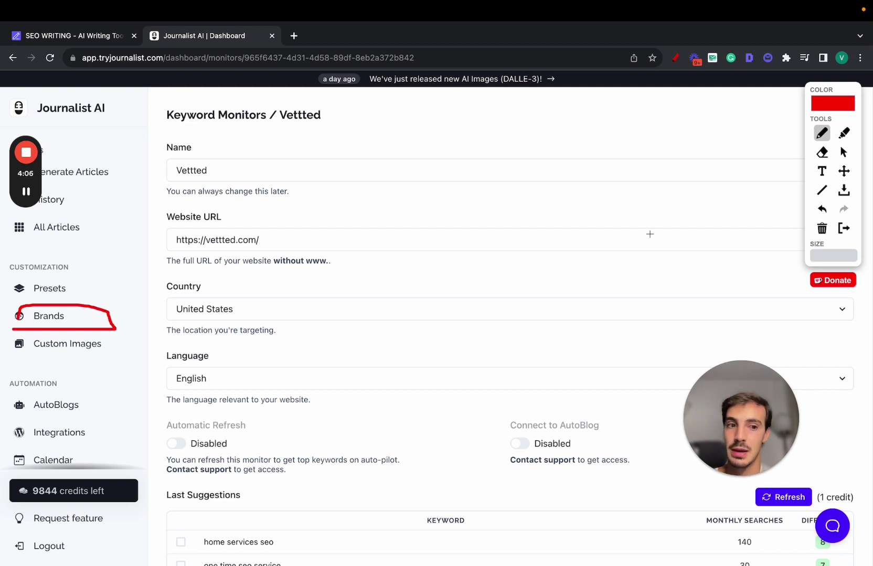
left_click(843, 228)
left_click_drag(741, 418, 116, 421)
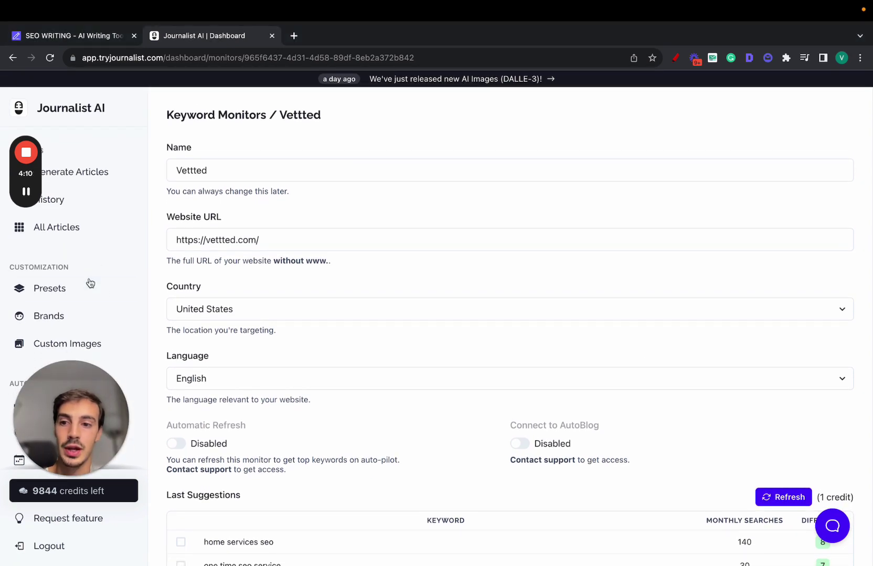
- Go via Presets to the Generate Articles page
left_click(88, 287)
left_click(117, 172)
- Cycle the generation modes, then set Simple mode to 20 articles keeping English
left_click(354, 193)
left_click(227, 195)
left_click(276, 195)
left_click(323, 195)
left_click(212, 195)
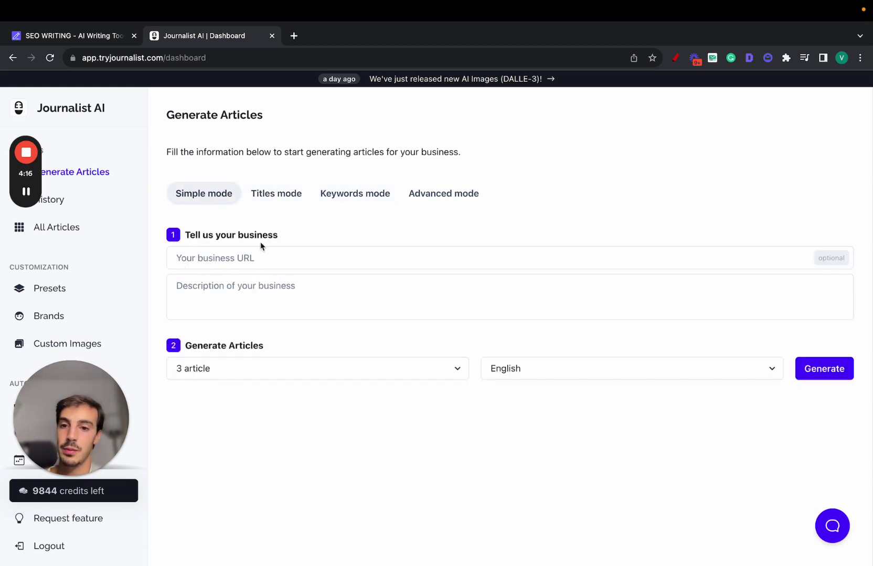
left_click(327, 371)
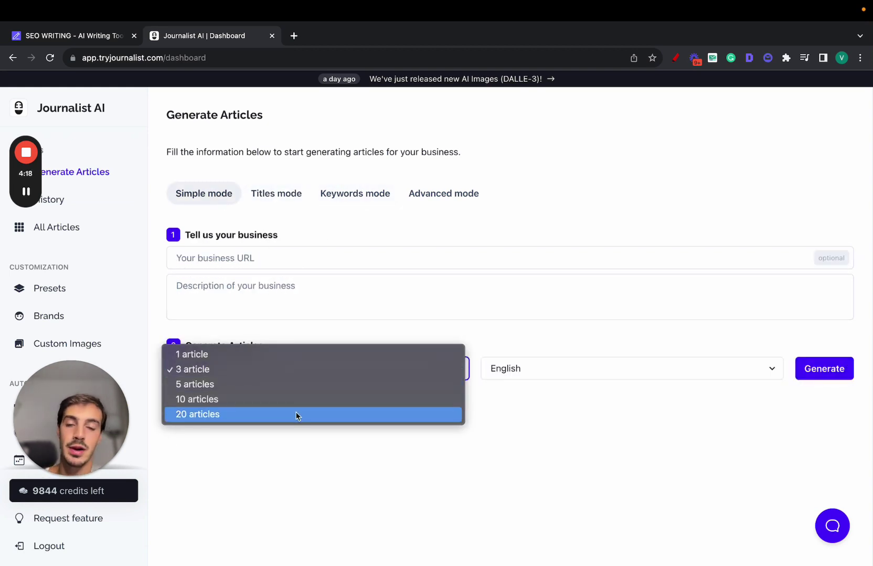
left_click(489, 392)
left_click(577, 372)
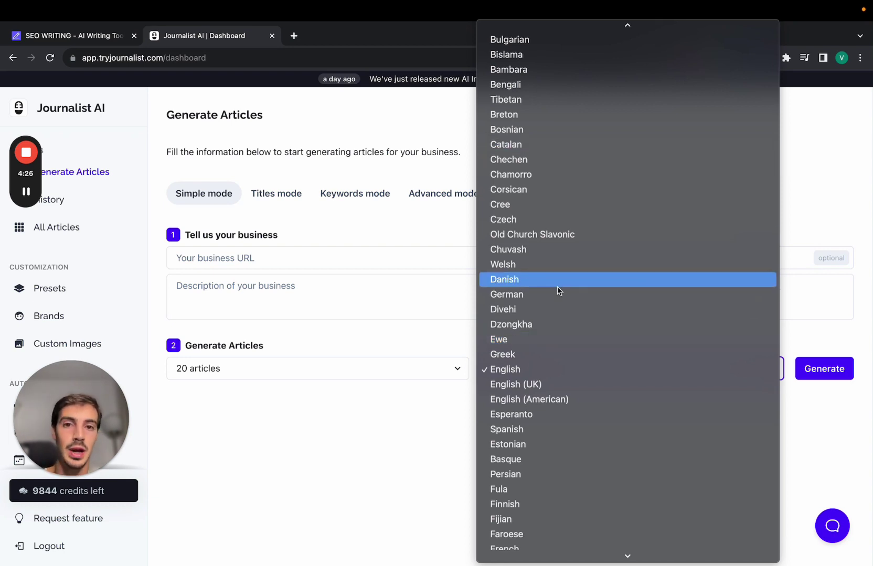
left_click(840, 186)
- Check Titles and Keywords modes with English, then switch to Advanced mode with a custom preset
left_click(275, 198)
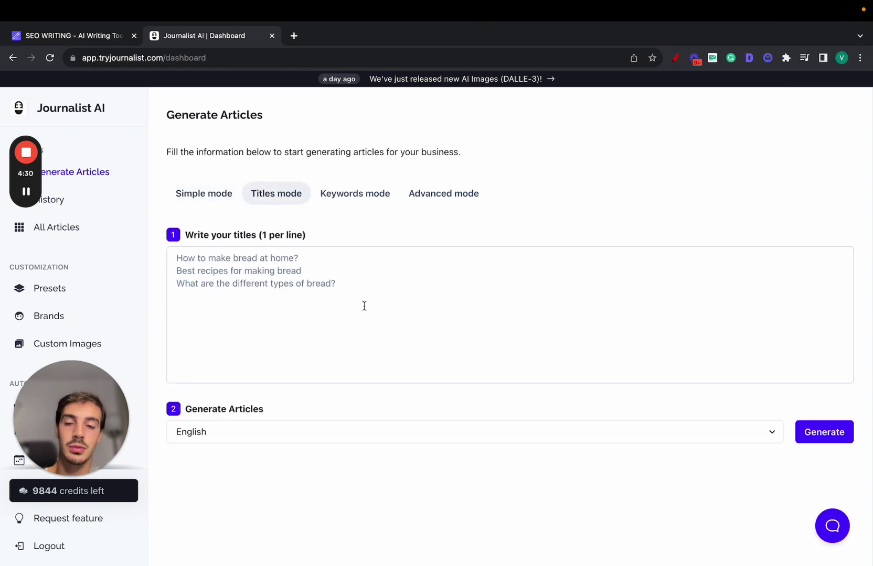
left_click(344, 430)
left_click(769, 356)
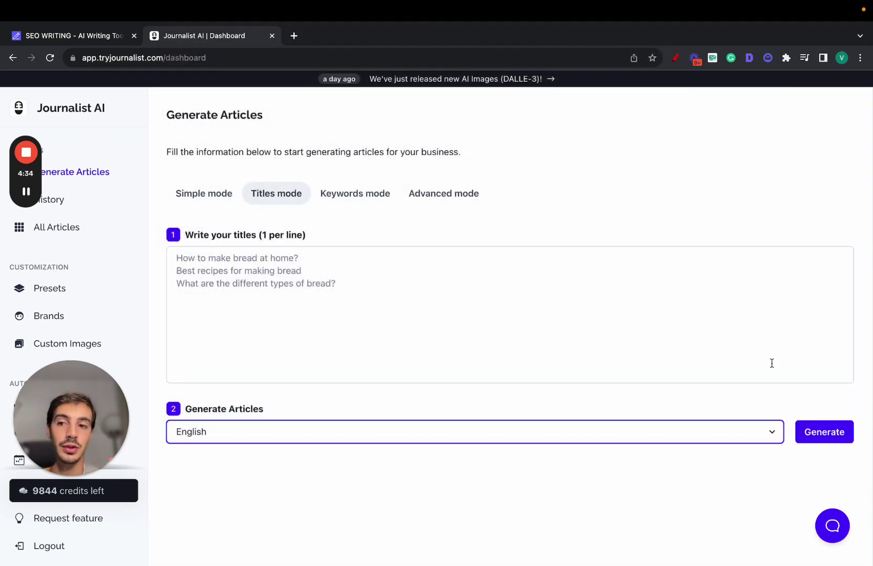
left_click(349, 195)
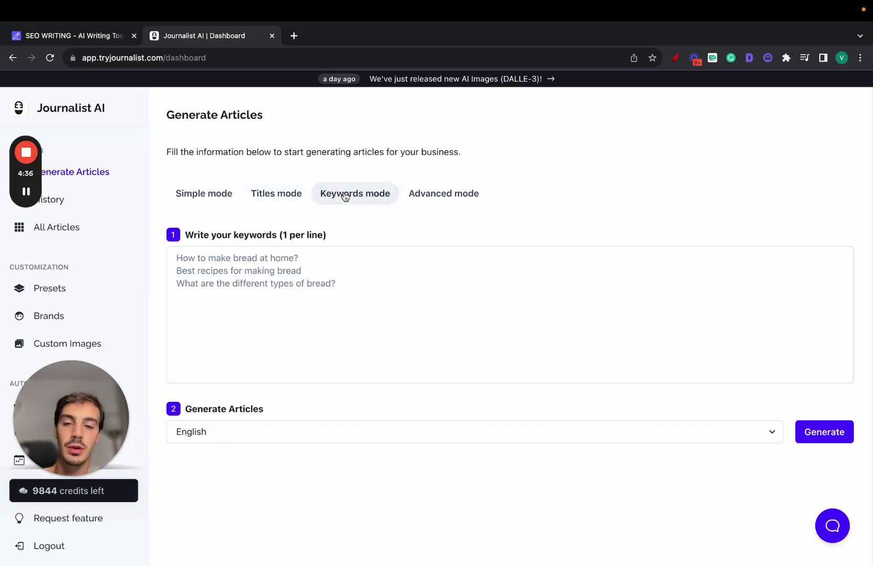
left_click(449, 206)
- Create a new preset and collapse all its settings sections
left_click(818, 237)
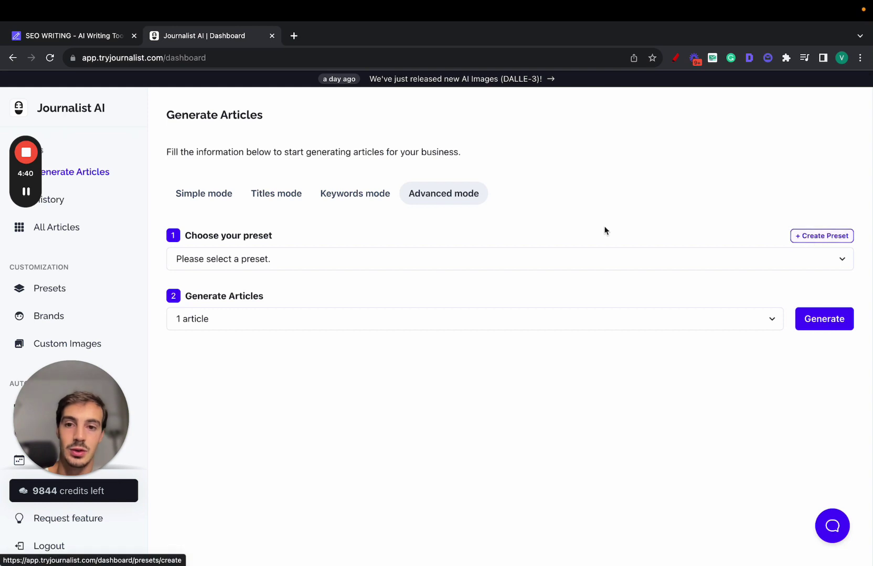
scroll(604, 231, "down", 1)
left_click(450, 175)
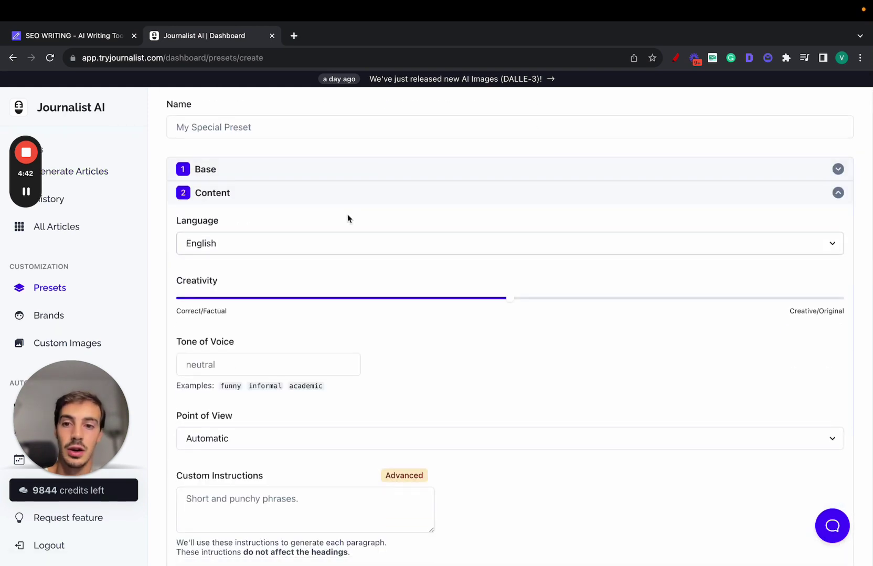
left_click(327, 194)
left_click(325, 217)
left_click(293, 240)
left_click(284, 250)
left_click(276, 267)
left_click(270, 287)
left_click(250, 339)
- In Base settings keep Business Description as the generation mode, then expand Content
left_click(239, 245)
scroll(238, 225, "down", 1)
left_click(266, 261)
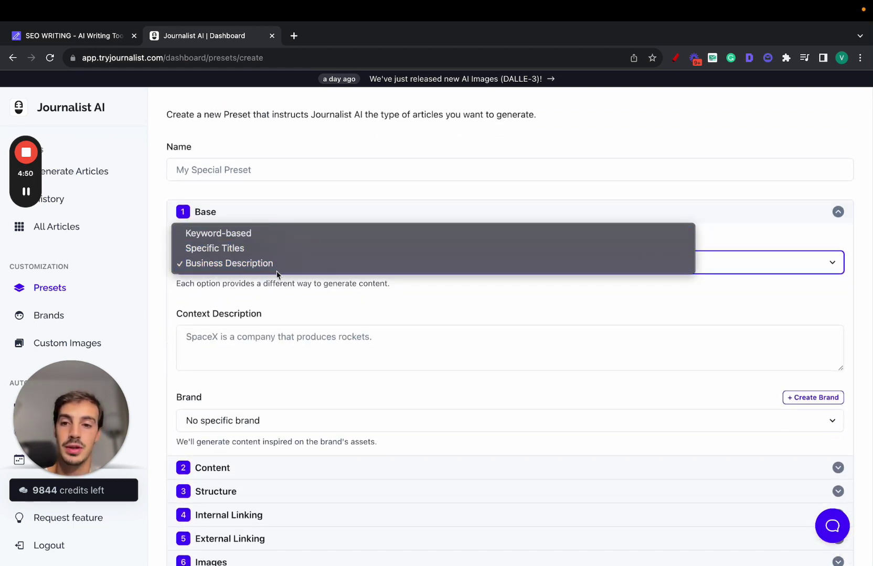
left_click(266, 214)
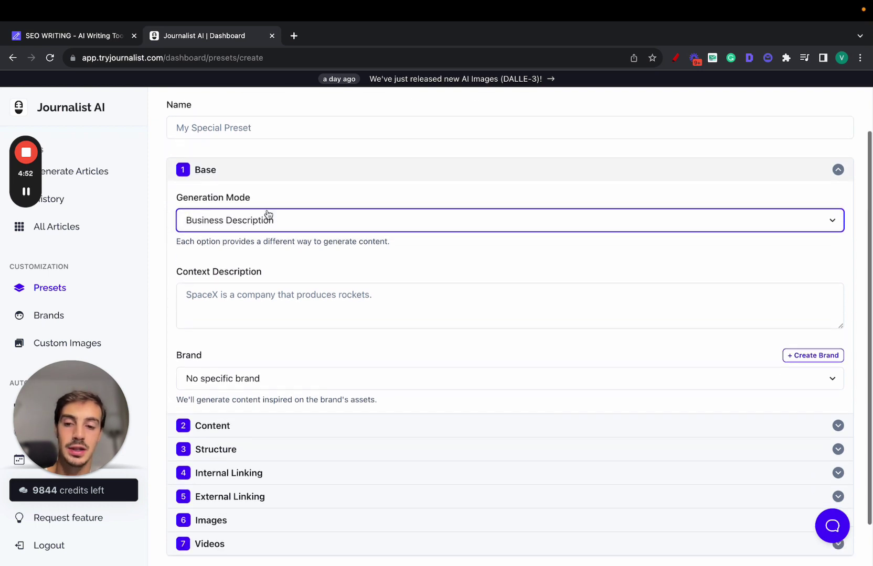
scroll(273, 225, "down", 3)
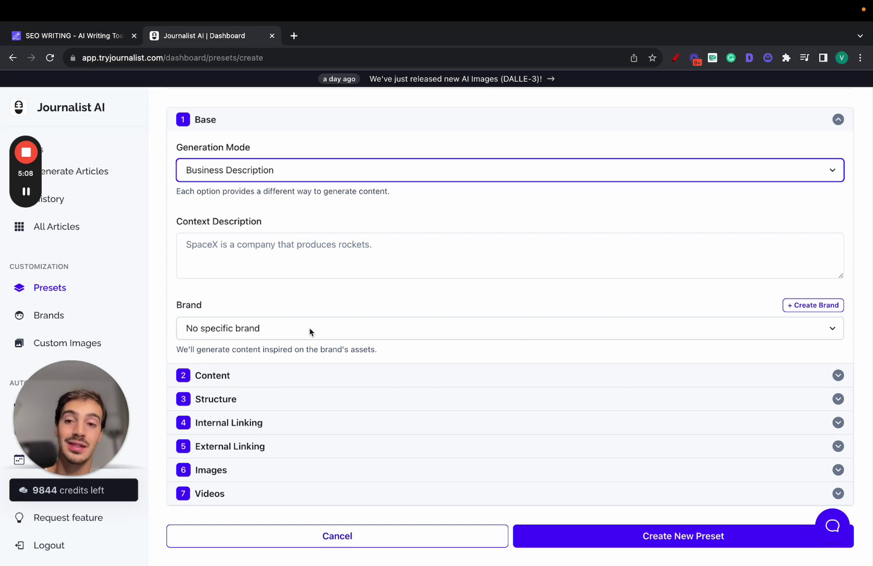
scroll(273, 150, "up", 2)
left_click(244, 269)
scroll(353, 165, "down", 3)
scroll(353, 165, "up", 1)
- Keep English as content language and try the creativity slider, settling on a middle balance
left_click(359, 154)
left_click(359, 153)
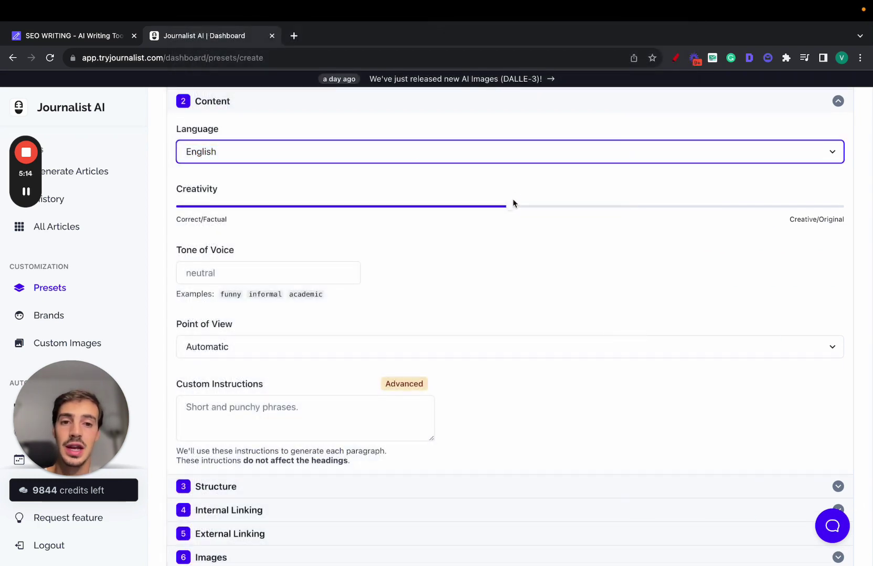
mouse_move(509, 209)
left_mouse_down()
mouse_move(842, 208)
mouse_move(125, 215)
left_mouse_up()
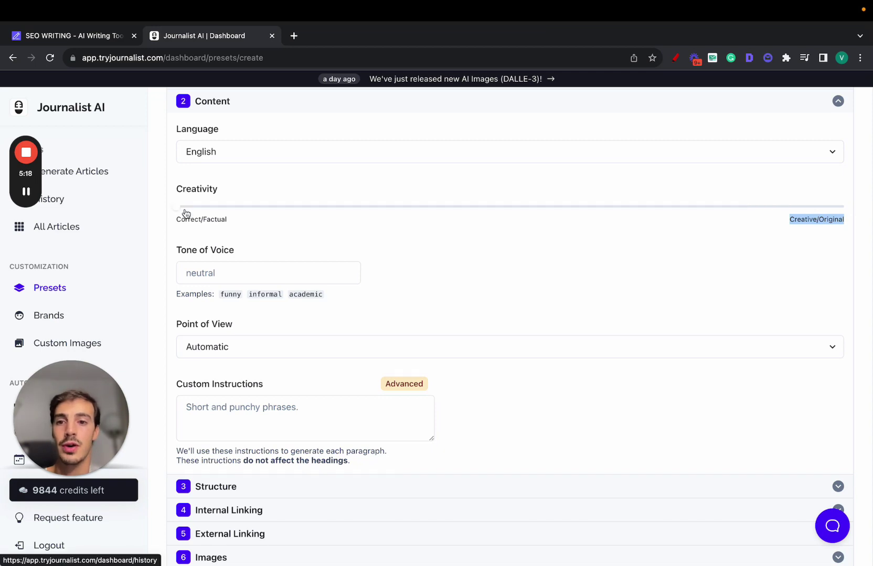
left_click_drag(180, 217, 208, 216)
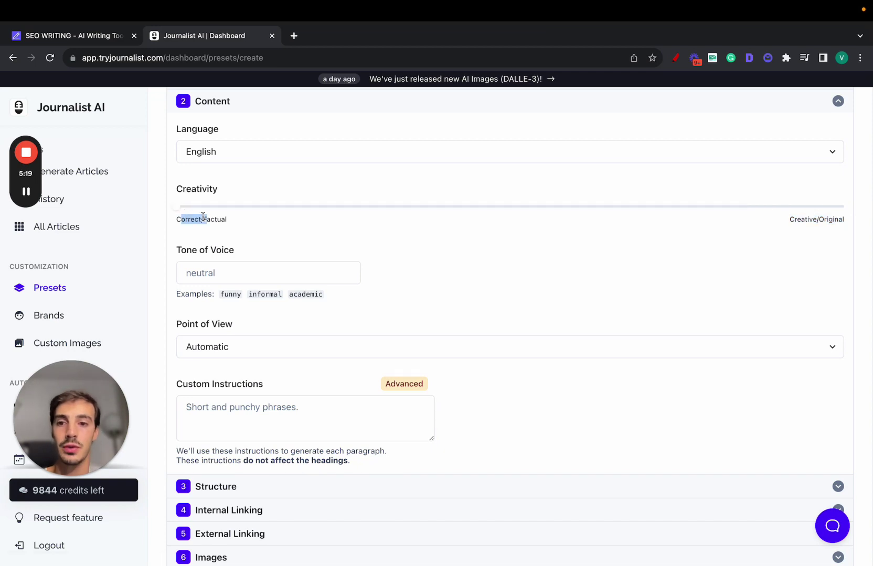
left_click(507, 206)
scroll(436, 230, "down", 1)
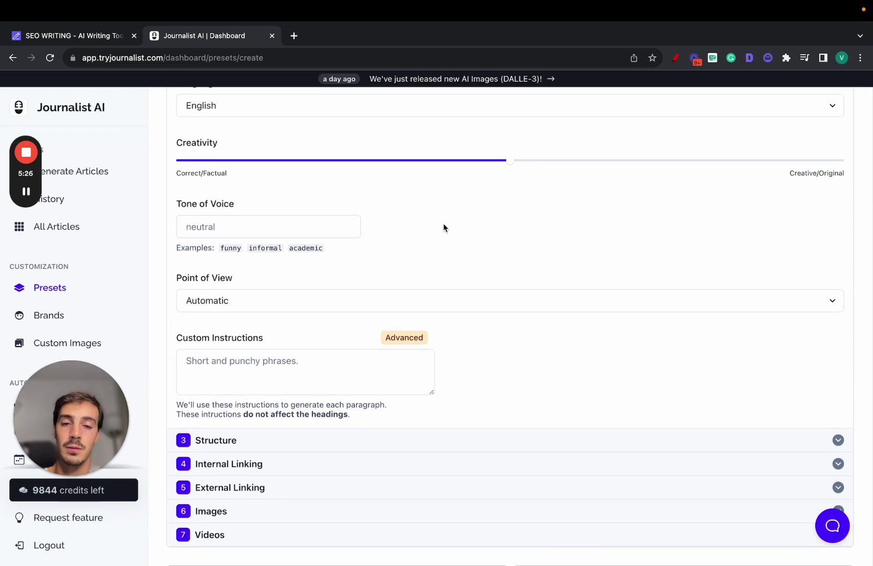
scroll(443, 228, "down", 1)
scroll(369, 203, "down", 1)
- Keep the Automatic point of view, note Custom Instructions, and collapse the Content settings
left_click(358, 265)
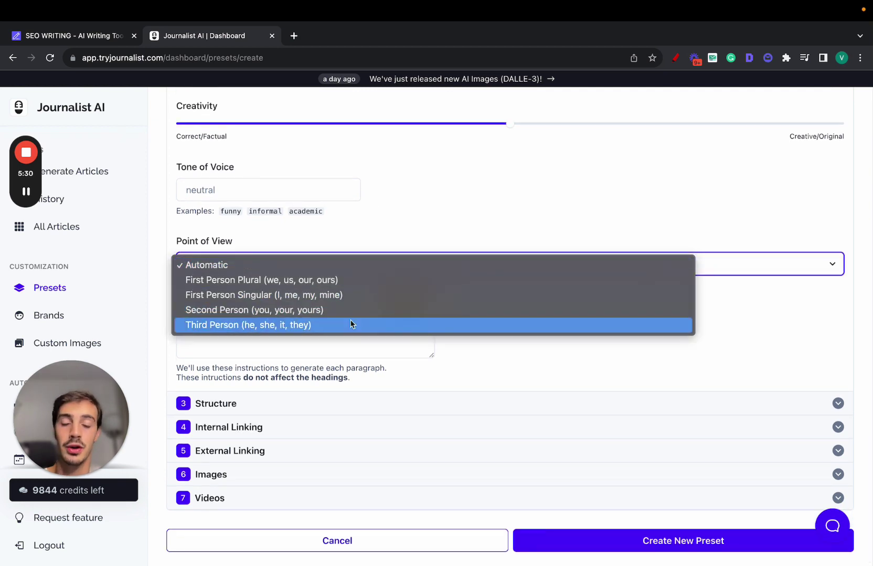
left_click(434, 218)
scroll(282, 144, "up", 2)
scroll(447, 257, "down", 2)
scroll(190, 297, "down", 1)
triple_click(190, 298)
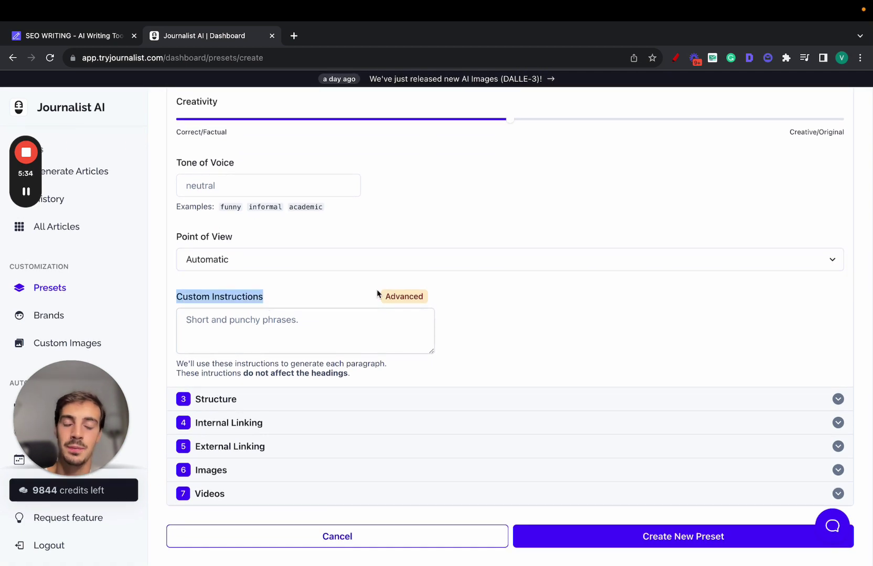
scroll(468, 292, "up", 1)
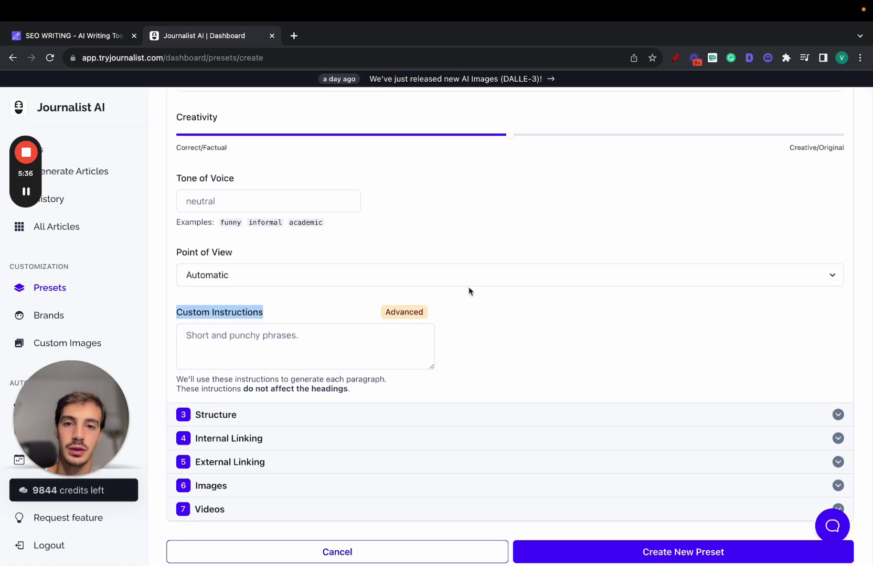
left_click_drag(160, 58, 100, 59)
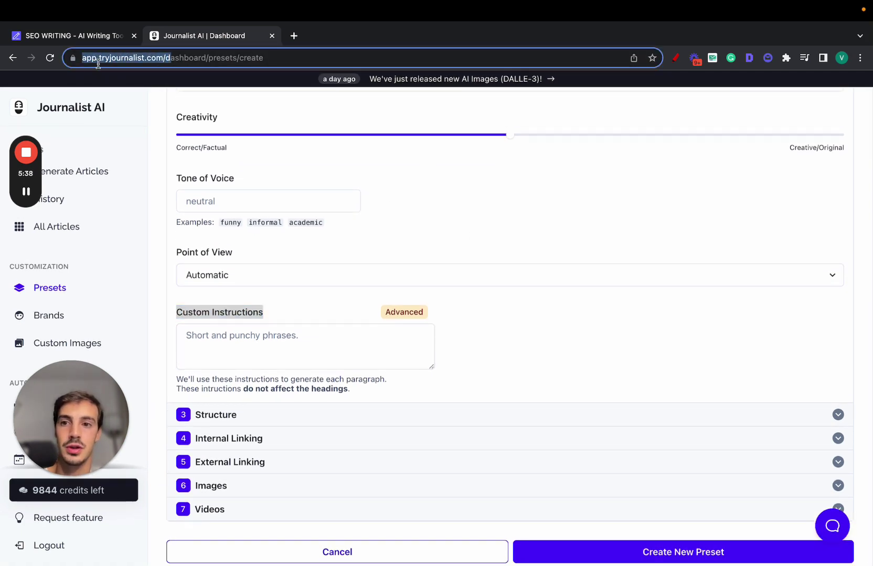
scroll(501, 222, "up", 1)
scroll(502, 220, "up", 3)
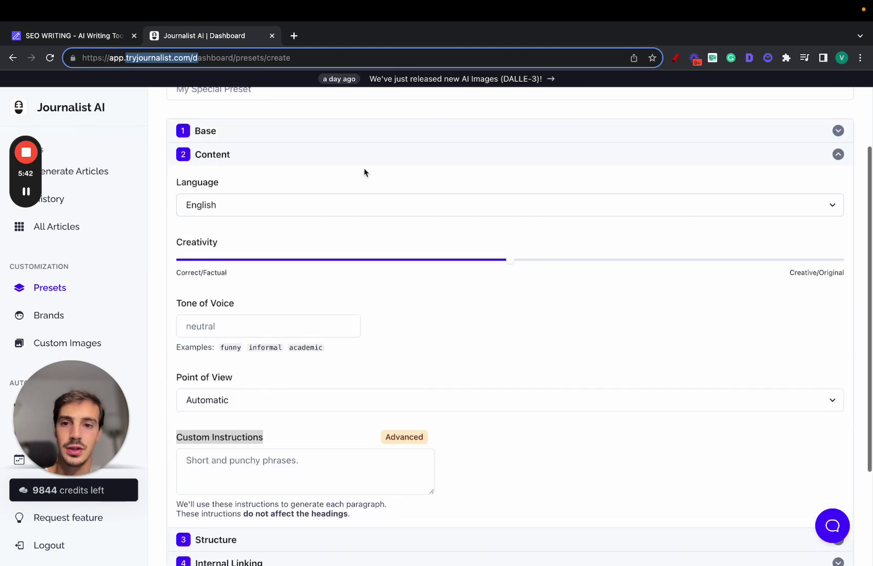
scroll(411, 289, "down", 2)
scroll(432, 340, "up", 2)
left_click(334, 185)
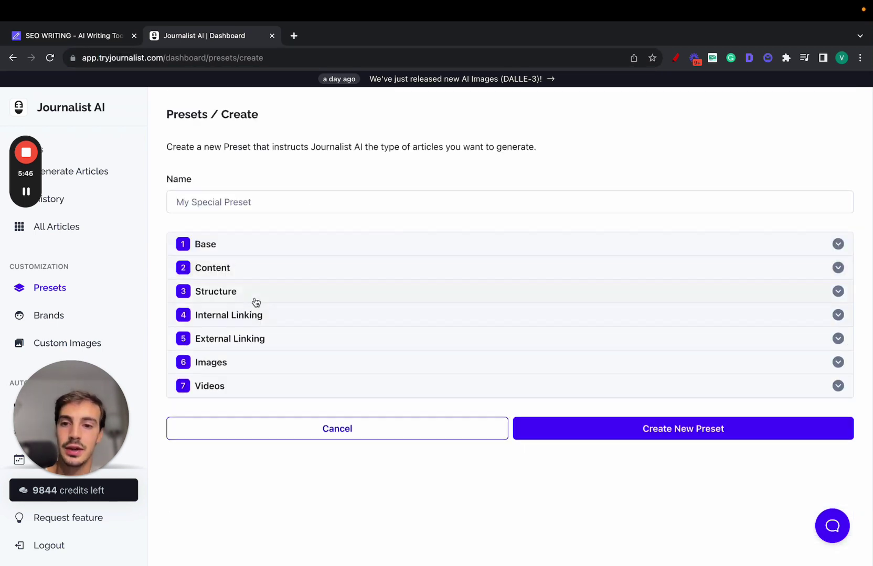
- Review the Structure settings, annotating the Call-To-Action area and Name field in red, then fold it away
left_click(256, 293)
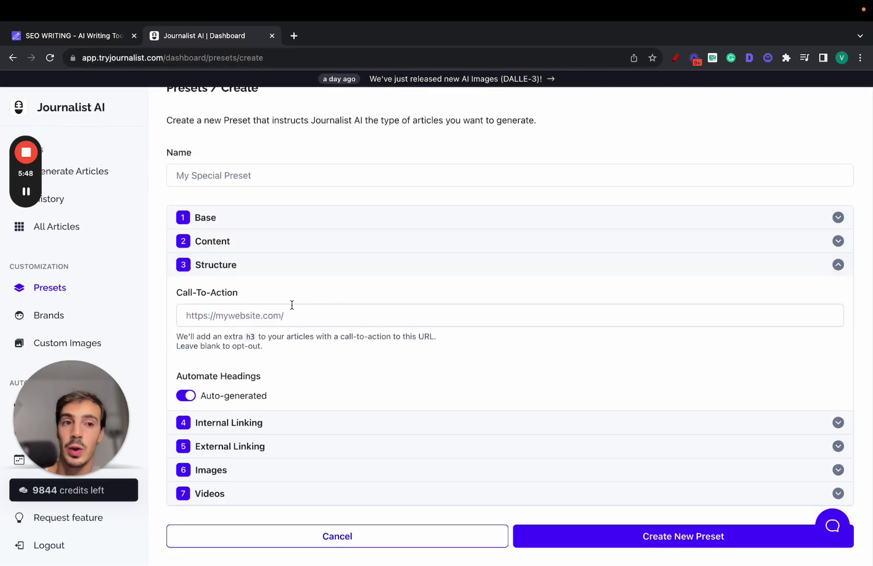
left_click(675, 57)
mouse_move(524, 134)
left_mouse_down()
mouse_move(523, 380)
mouse_move(591, 107)
left_mouse_up()
mouse_move(536, 323)
left_mouse_down()
mouse_move(741, 323)
mouse_move(557, 369)
left_mouse_up()
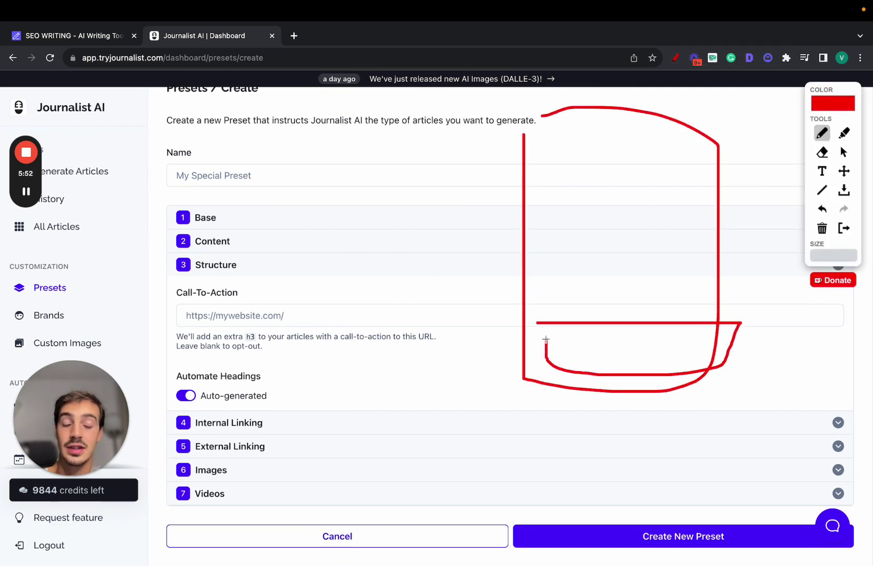
left_click_drag(618, 367, 368, 185)
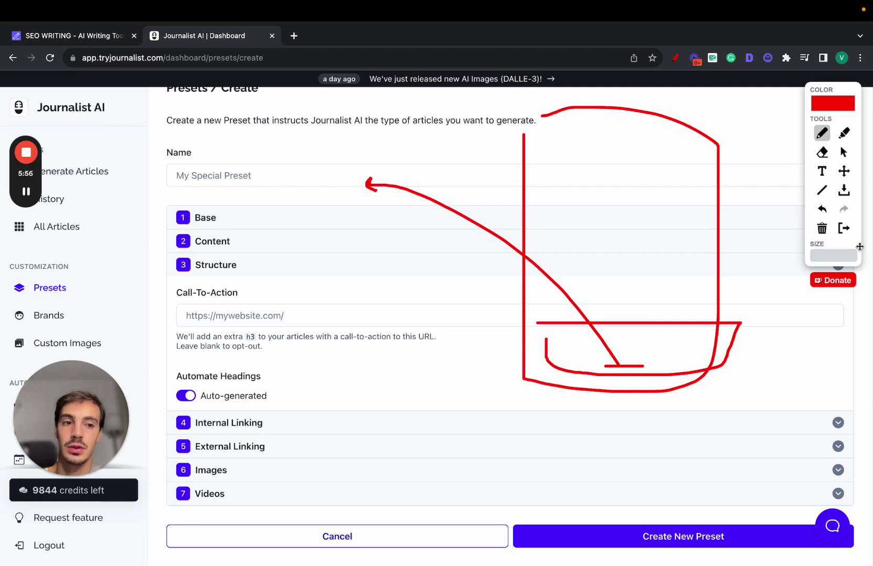
left_click(844, 229)
left_click(270, 277)
- Review and annotate Internal Linking, fold it, then expand External Linking and add an extra-link row
left_click(259, 316)
scroll(257, 322, "down", 2)
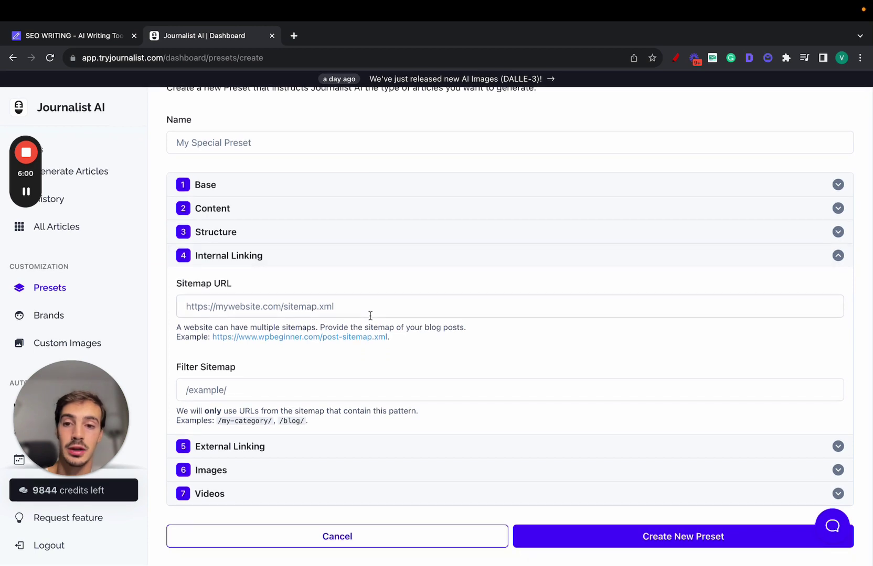
key("alt+shift+d")
mouse_move(561, 122)
left_mouse_down()
mouse_move(561, 279)
mouse_move(580, 115)
mouse_move(409, 128)
left_mouse_up()
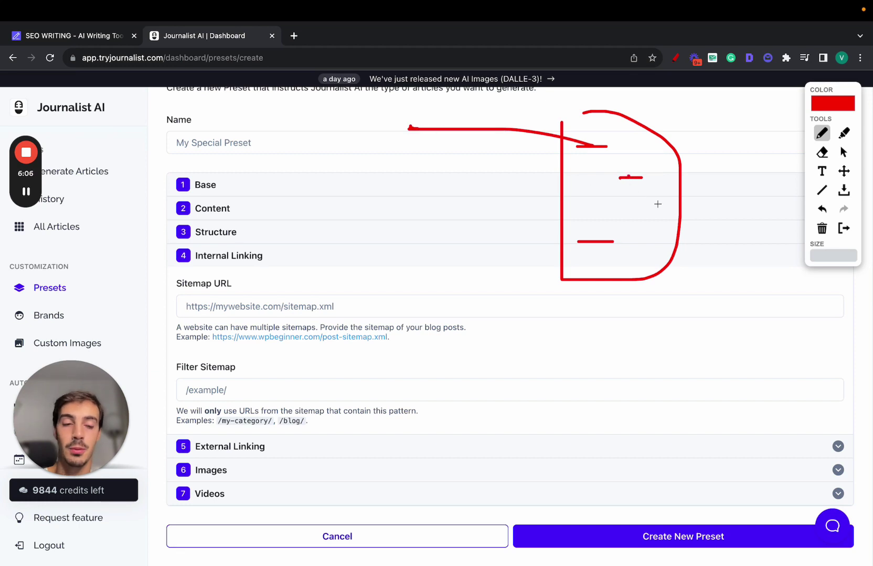
left_click_drag(726, 253, 776, 271)
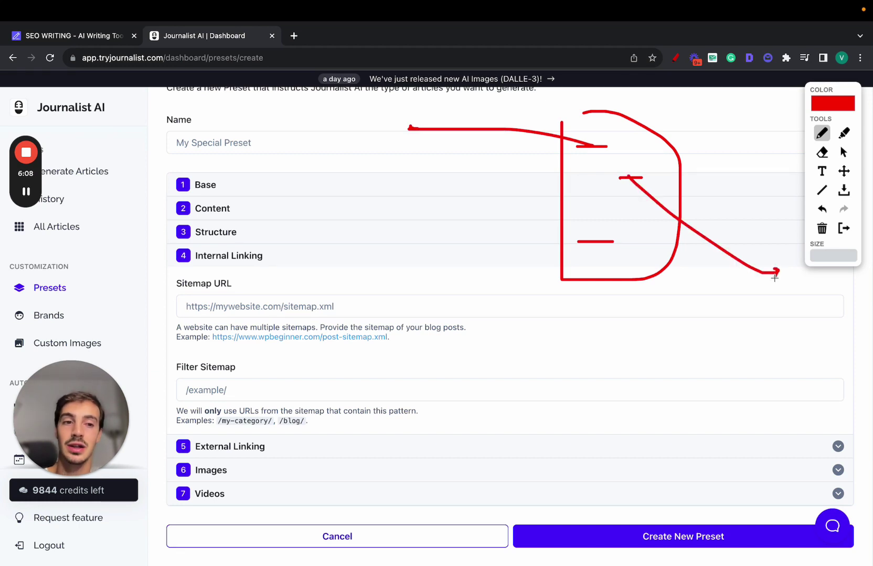
left_click(844, 229)
scroll(368, 310, "up", 2)
left_click(306, 315)
left_click(288, 339)
scroll(288, 340, "down", 2)
left_click(186, 345)
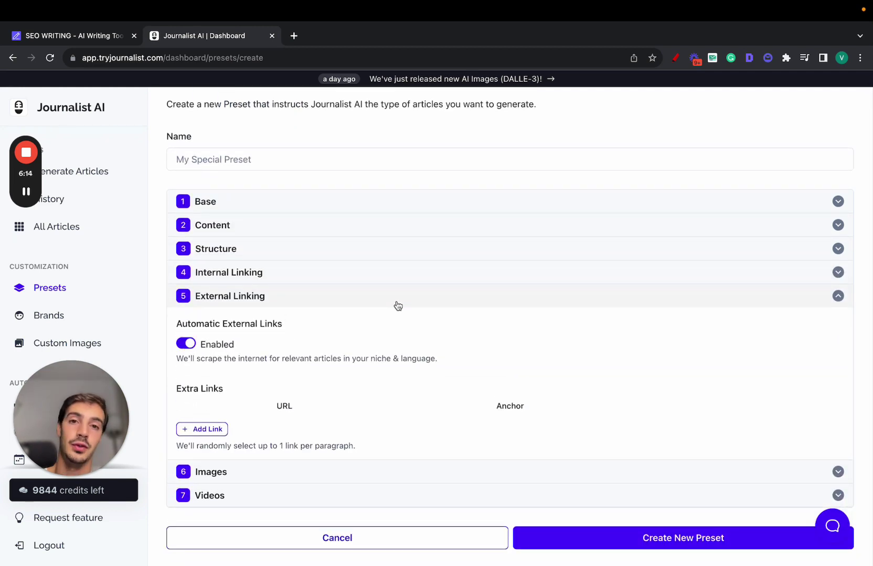
- Enable automatic external links and add two extra URL/anchor link rows
left_click(188, 344)
left_click(211, 430)
scroll(213, 429, "down", 1)
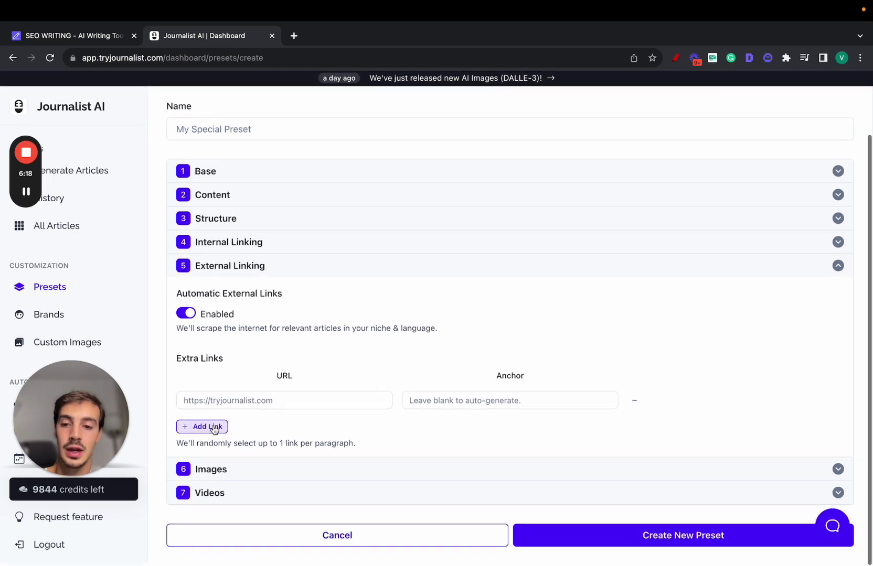
left_click(213, 429)
scroll(273, 473, "down", 1)
- Keep Google License-Free Photos as image provider and enable in-article images
left_click(273, 471)
scroll(275, 473, "down", 3)
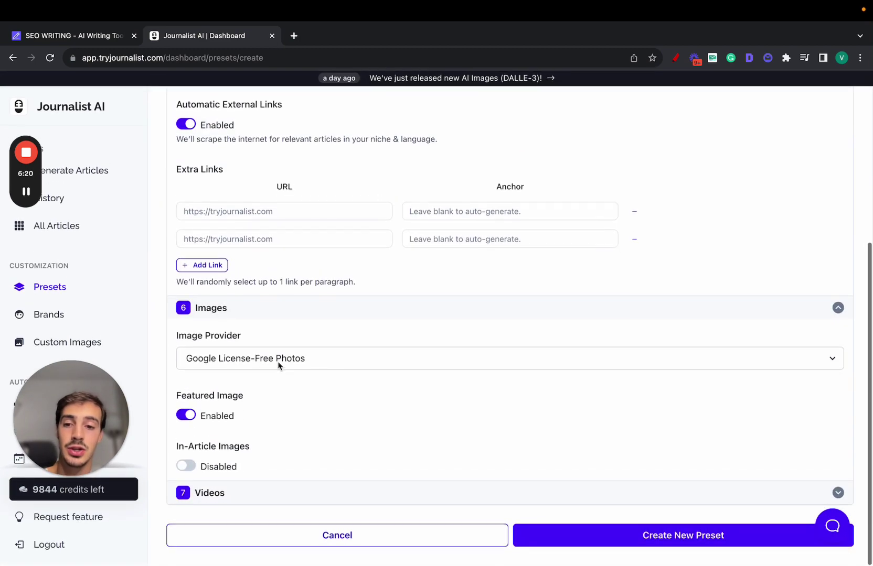
left_click(278, 364)
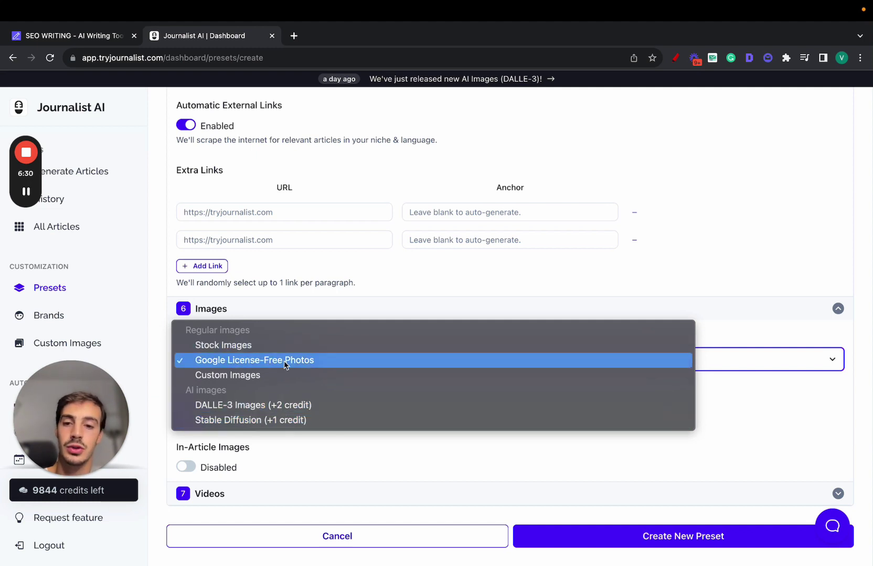
left_click(361, 293)
left_click(187, 417)
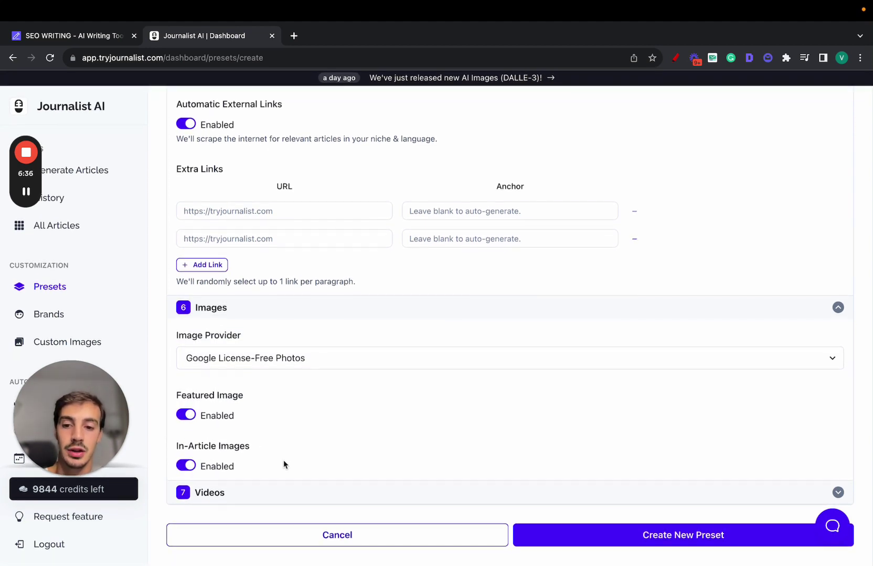
left_click(273, 494)
scroll(276, 496, "down", 3)
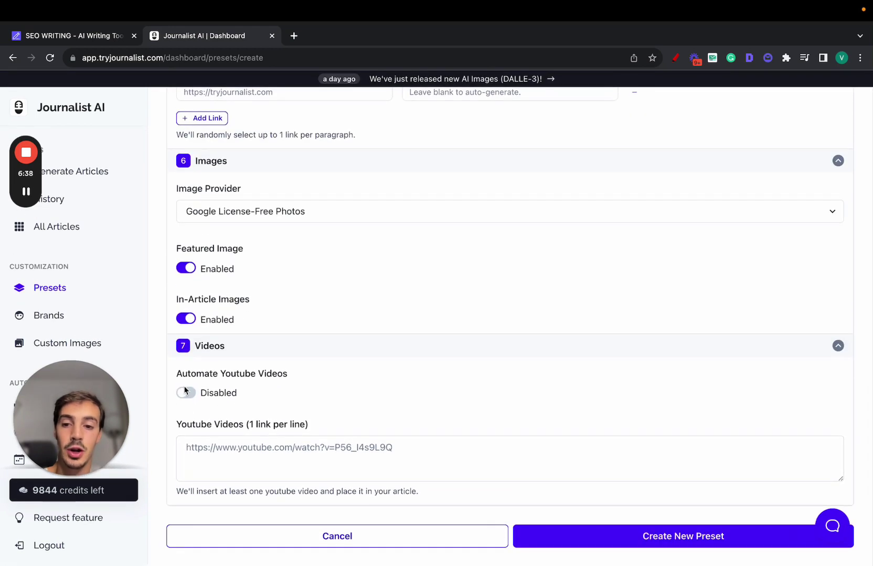
- Enable automated YouTube videos and annotate the links and images settings in red
left_click(184, 393)
scroll(185, 397, "up", 2)
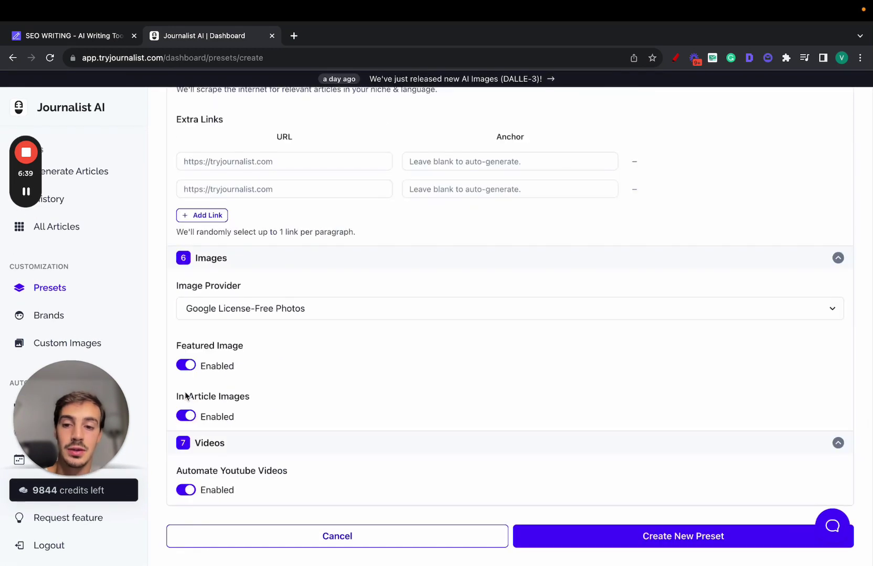
left_click(680, 57)
mouse_move(380, 185)
left_mouse_down()
mouse_move(559, 432)
mouse_move(397, 167)
left_mouse_up()
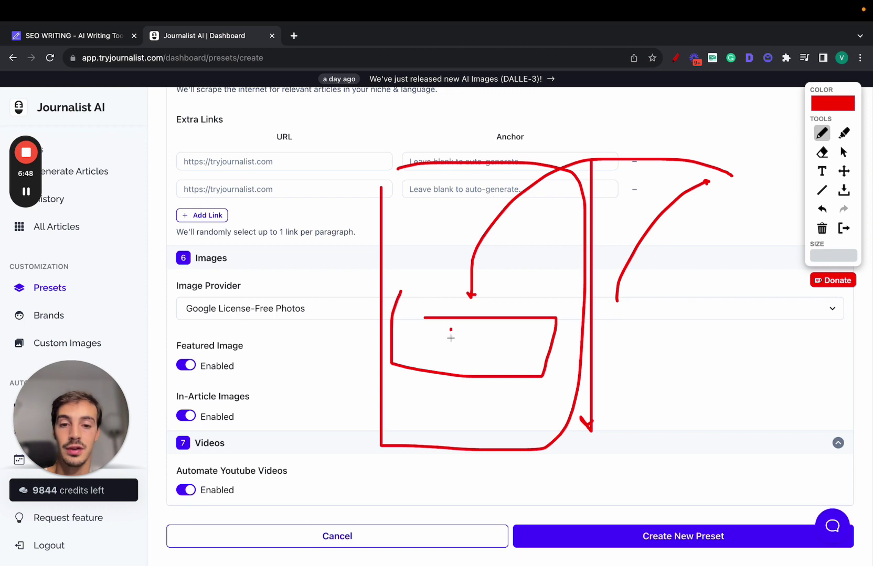
mouse_move(461, 126)
left_mouse_down()
mouse_move(702, 212)
mouse_move(618, 184)
left_mouse_up()
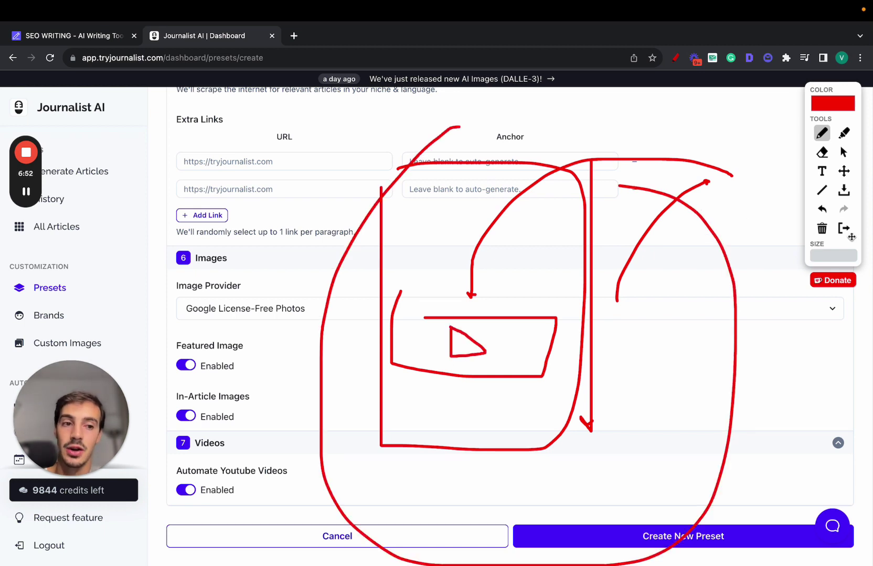
left_click(844, 229)
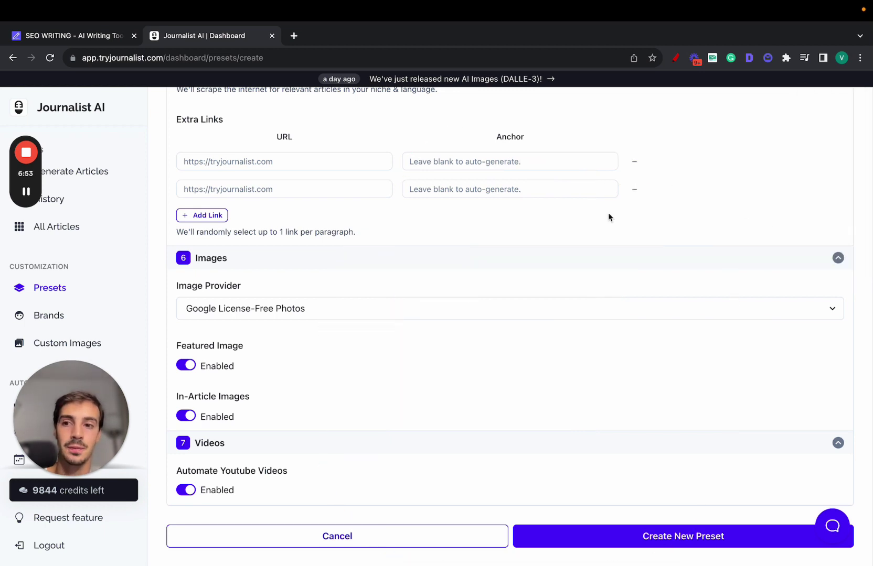
- Collapse the Videos, Images and External Linking sections
left_click(430, 444)
left_click(375, 309)
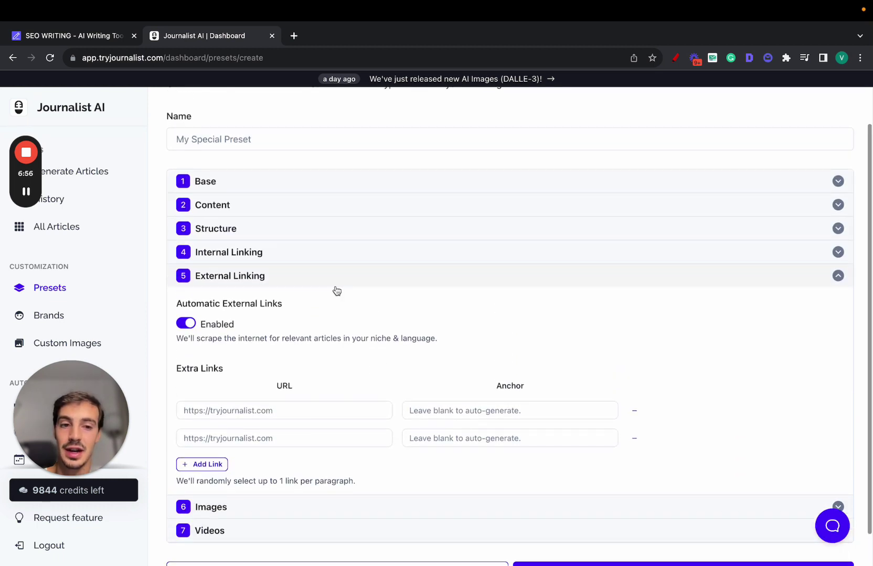
left_click(333, 279)
- Return to the Generate Articles dashboard and open the support chat panel
left_click(95, 115)
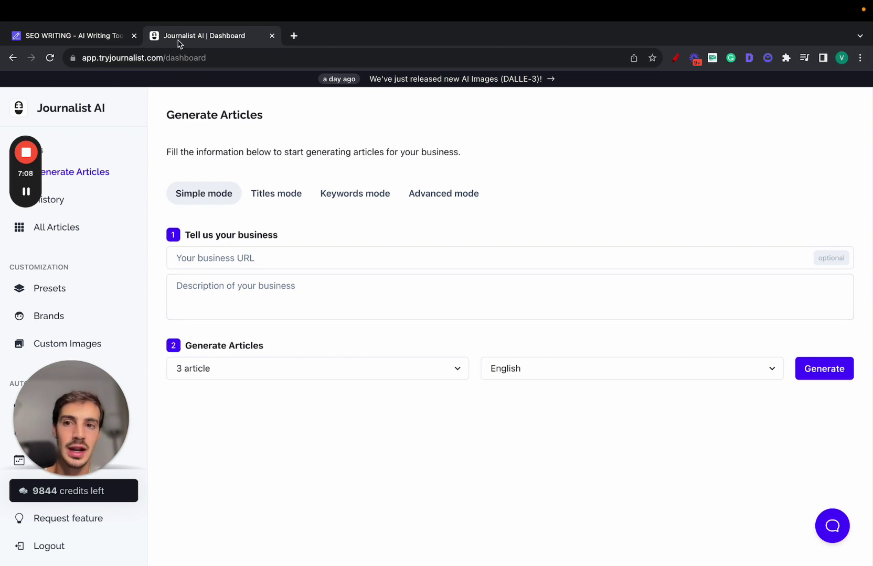
left_click_drag(164, 57, 100, 62)
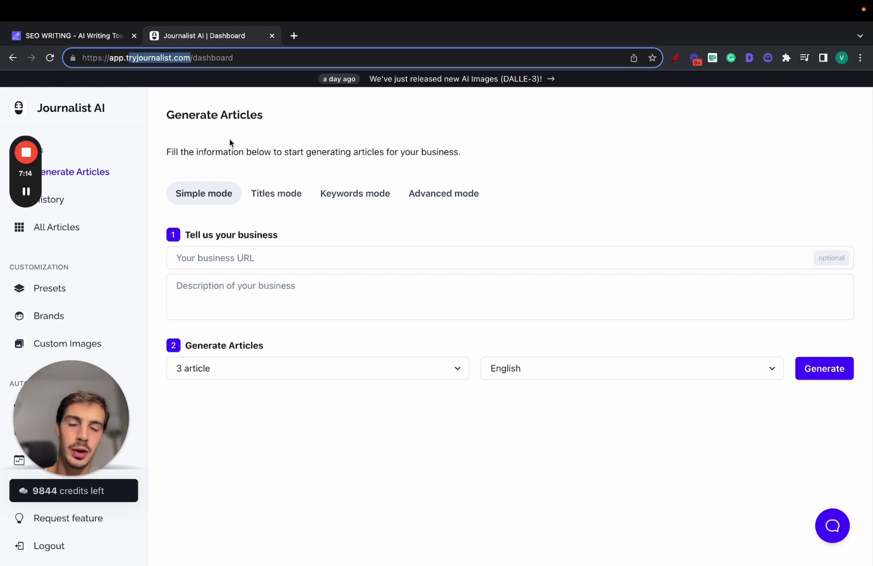
left_click(831, 525)
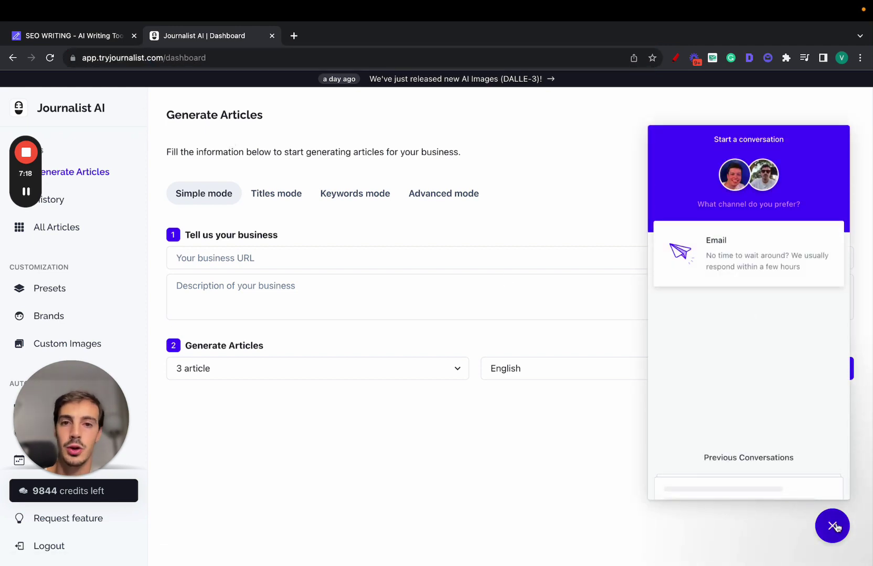